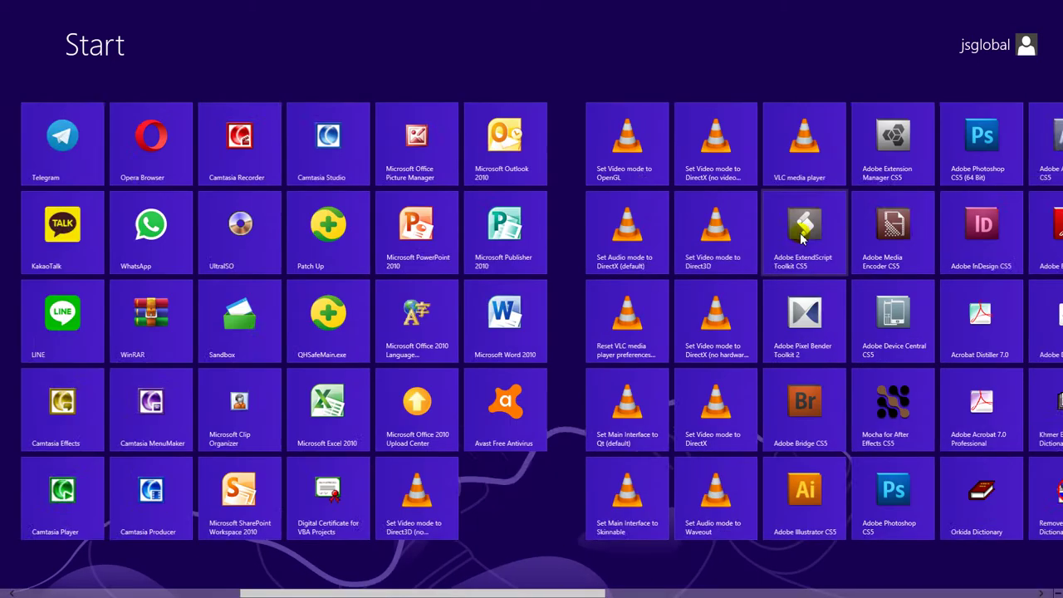
- Launch Khmer Converter 1.5.1 from the Start screen and reposition its window on the desktop
scroll(802, 238, "down", 5)
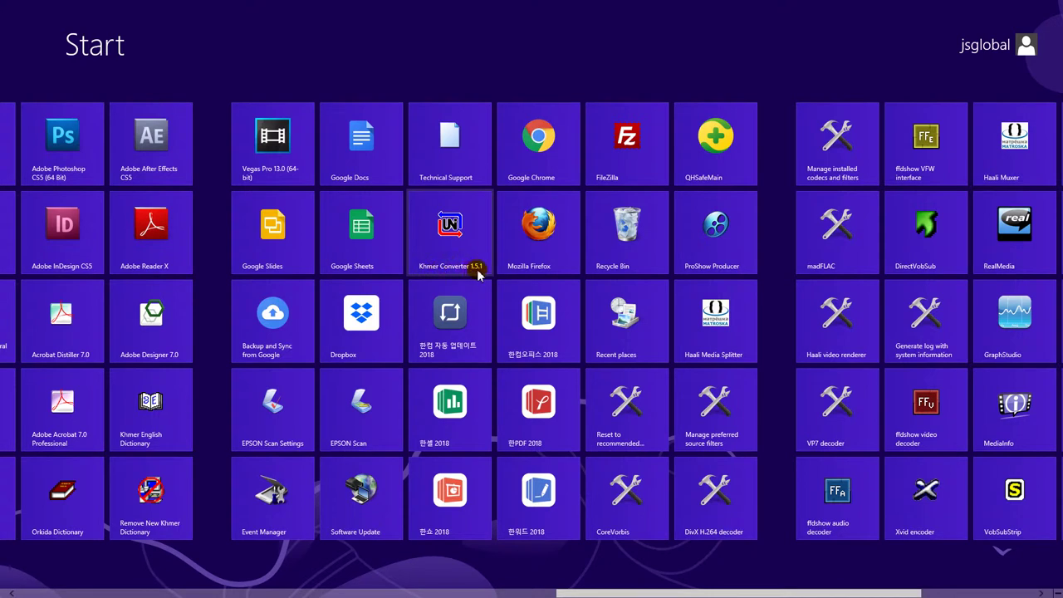
left_click(469, 239)
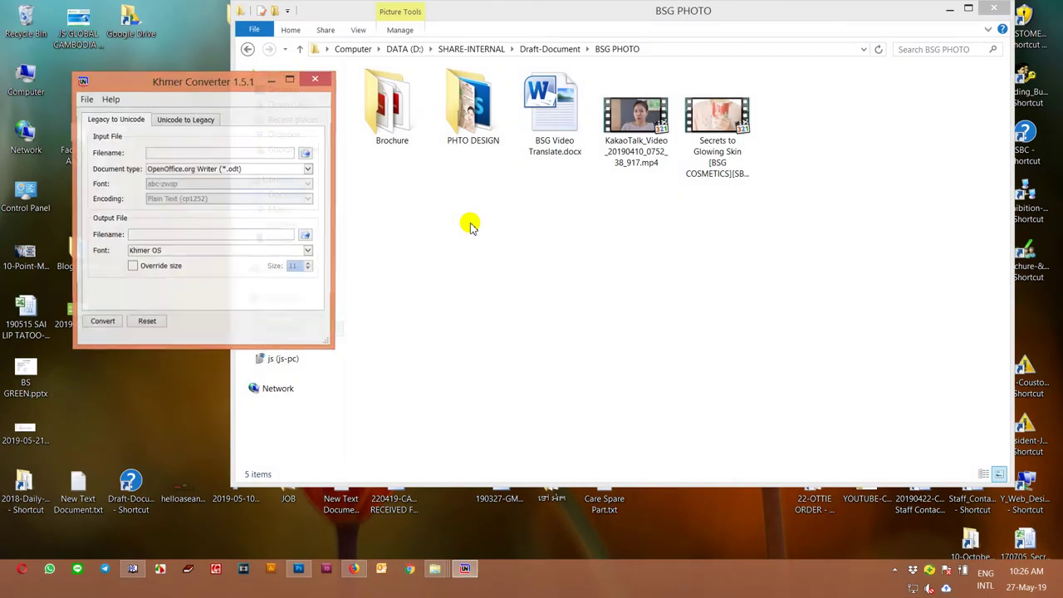
left_click_drag(211, 86, 219, 118)
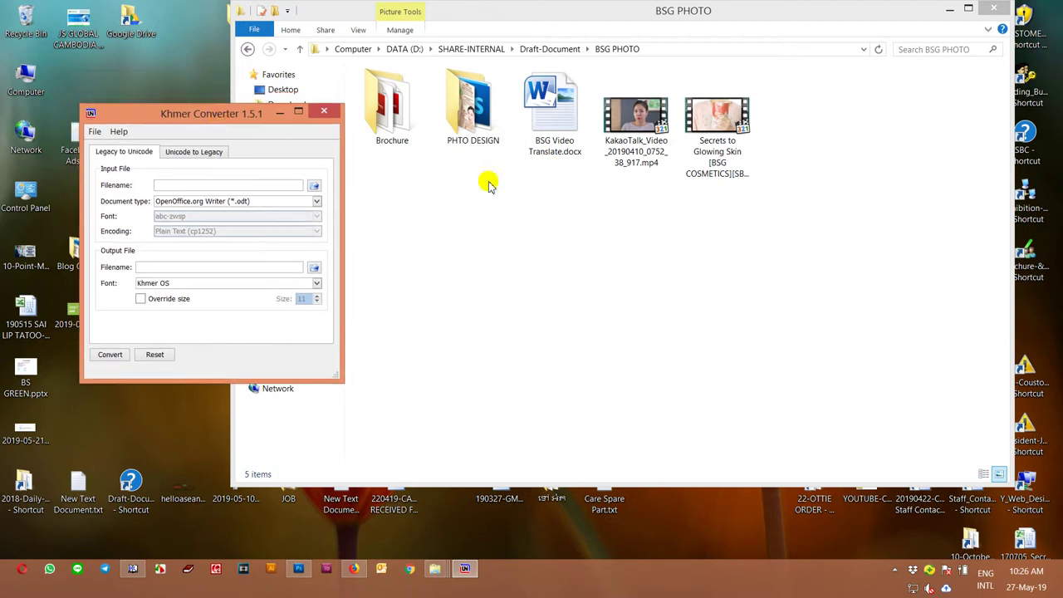
- Open BSG Video Translate.docx from the BSG PHOTO folder and move its window beside the converter
double_click(565, 123)
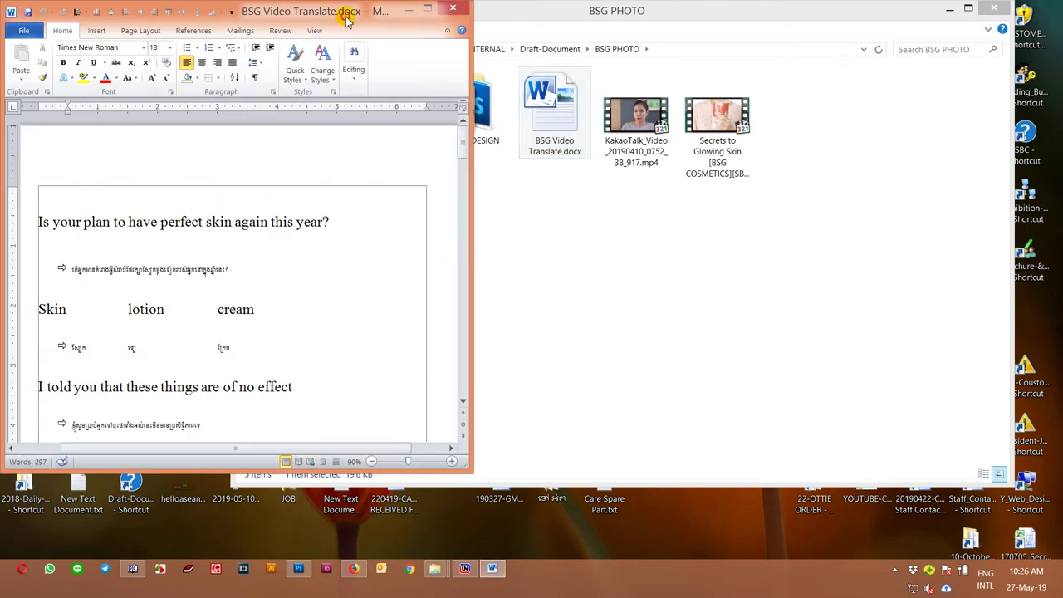
left_click_drag(332, 17, 737, 29)
left_click(605, 282)
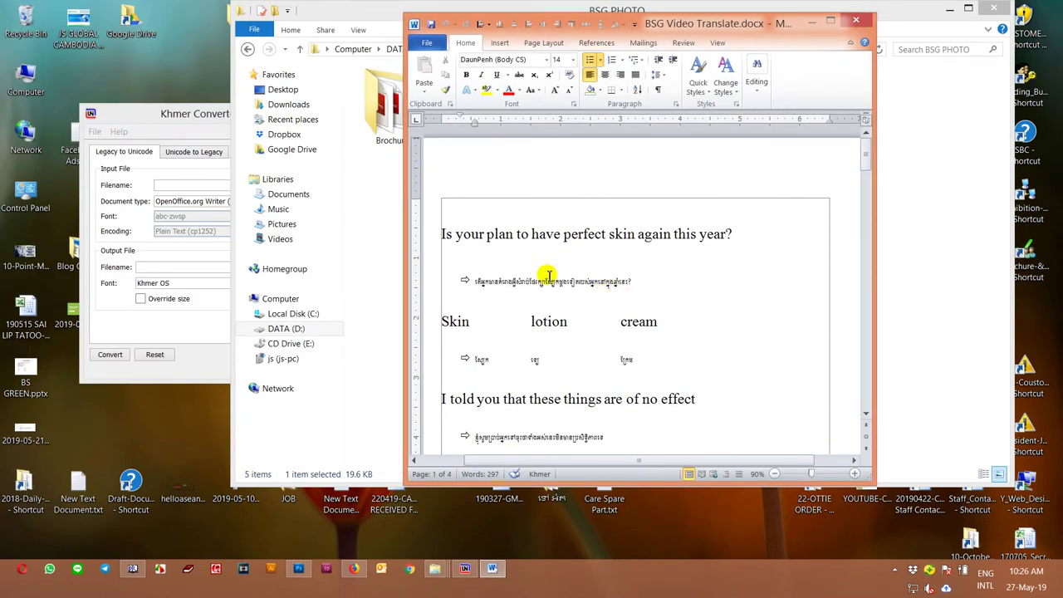
- Copy the entire English and Khmer text of the Word document
left_click_drag(637, 282, 463, 282)
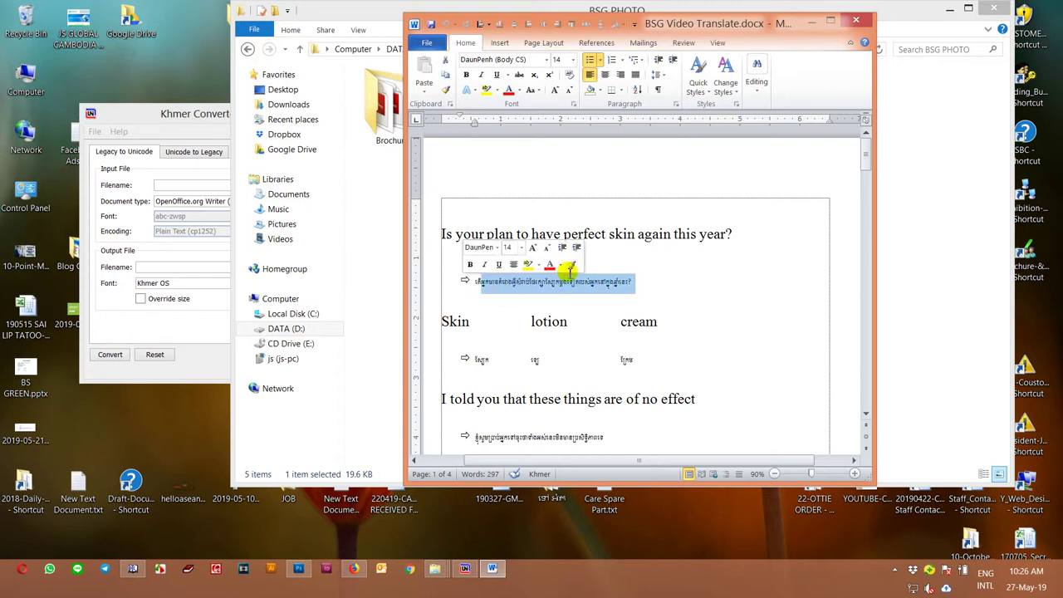
left_click(689, 269)
key("ctrl+a")
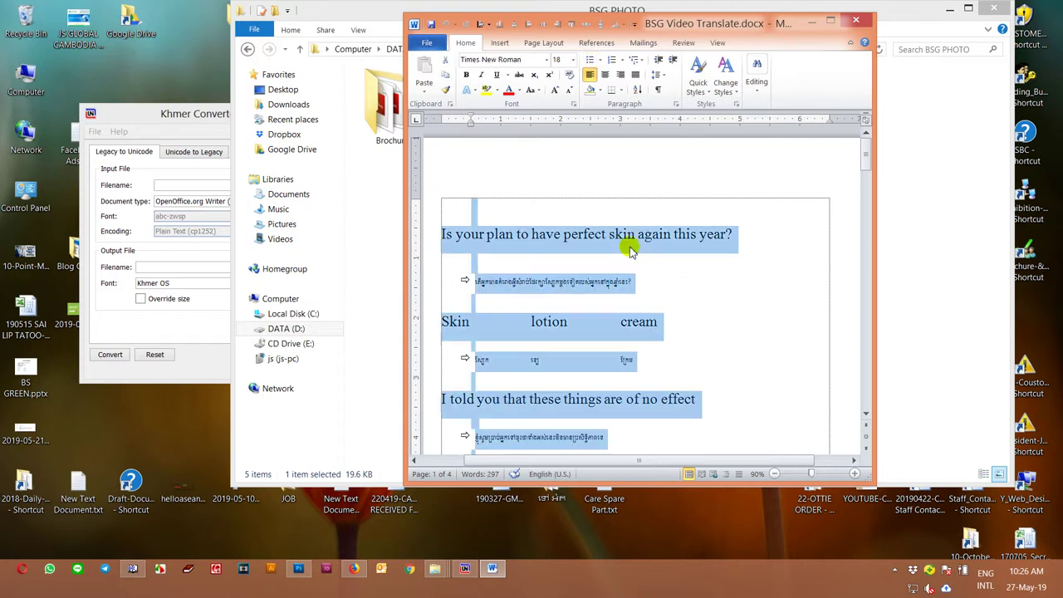
right_click(615, 230)
left_click(644, 262)
- Create a new text document on the desktop, open it and paste the copied text into it
right_click(163, 75)
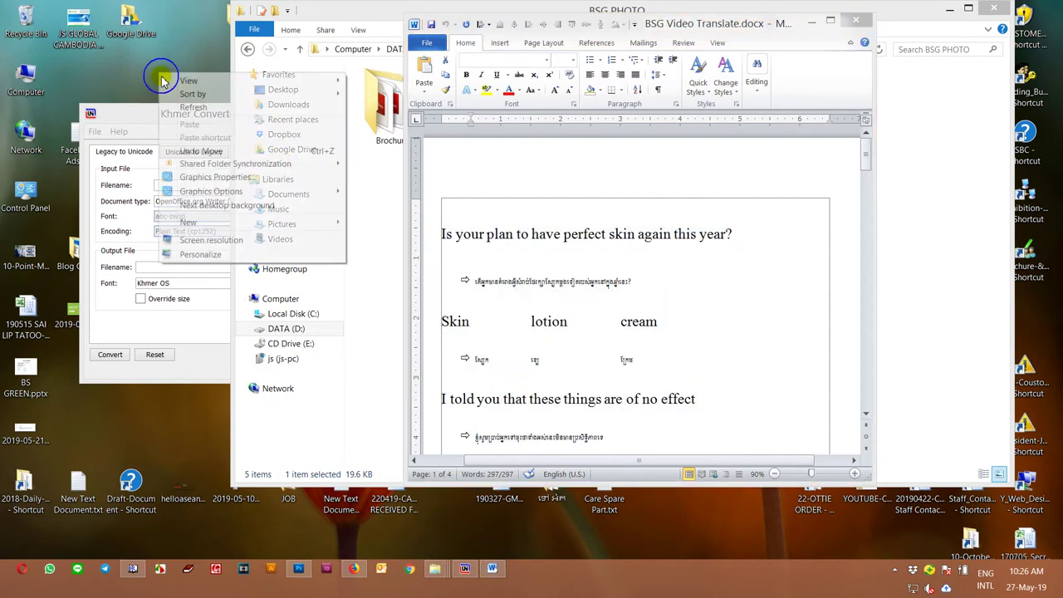
mouse_move(335, 226)
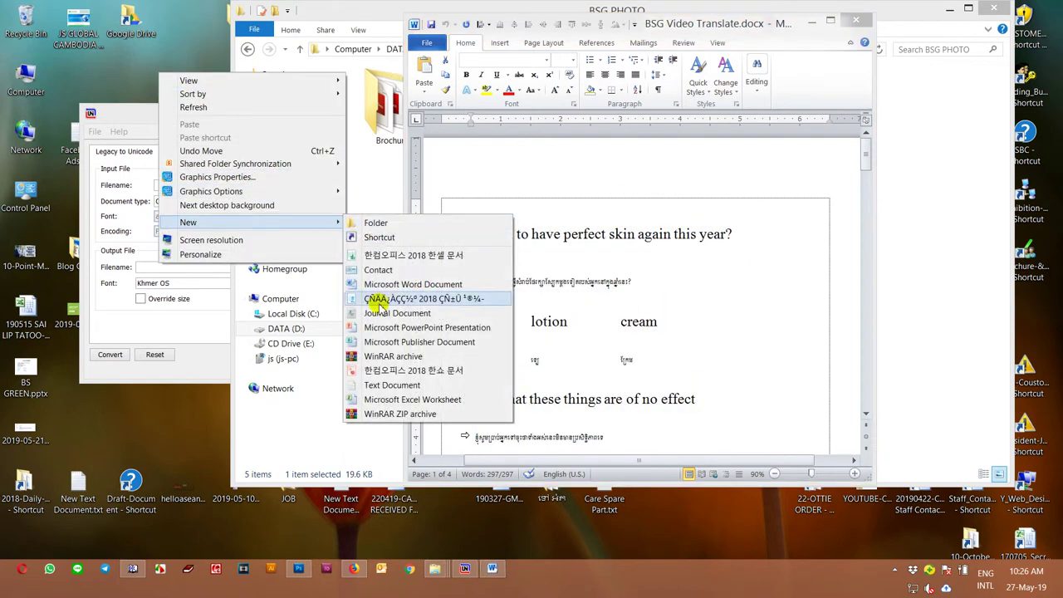
left_click(391, 385)
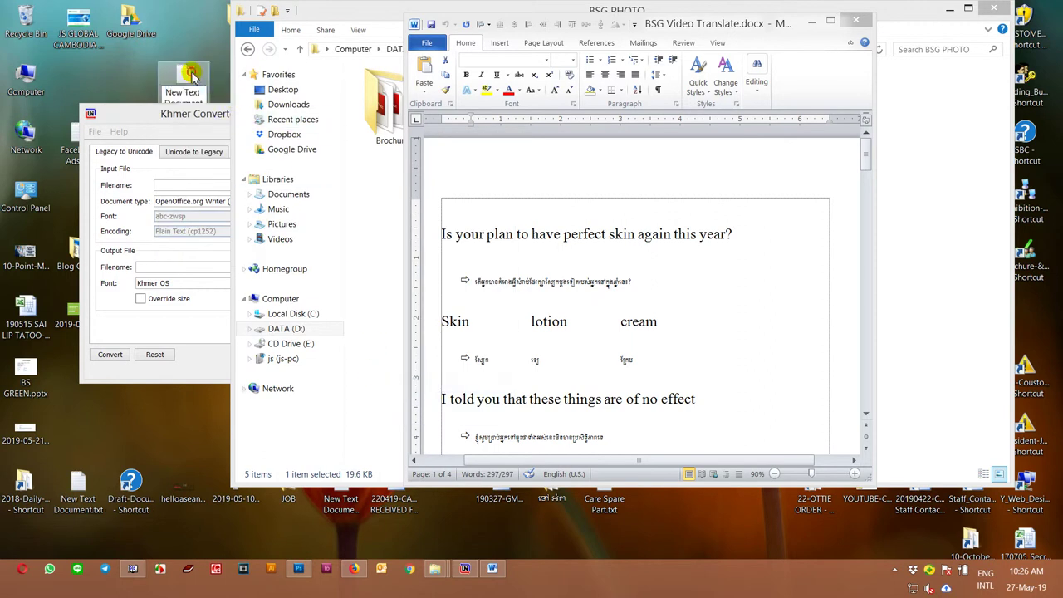
key("Return")
key("Return")
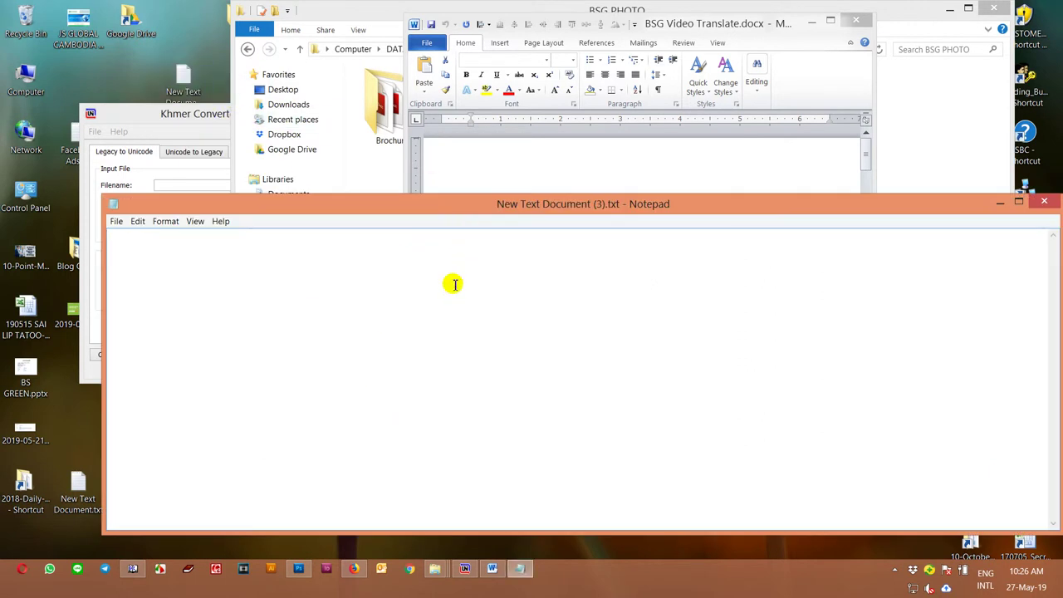
key("ctrl+v")
scroll(465, 295, "up", 15)
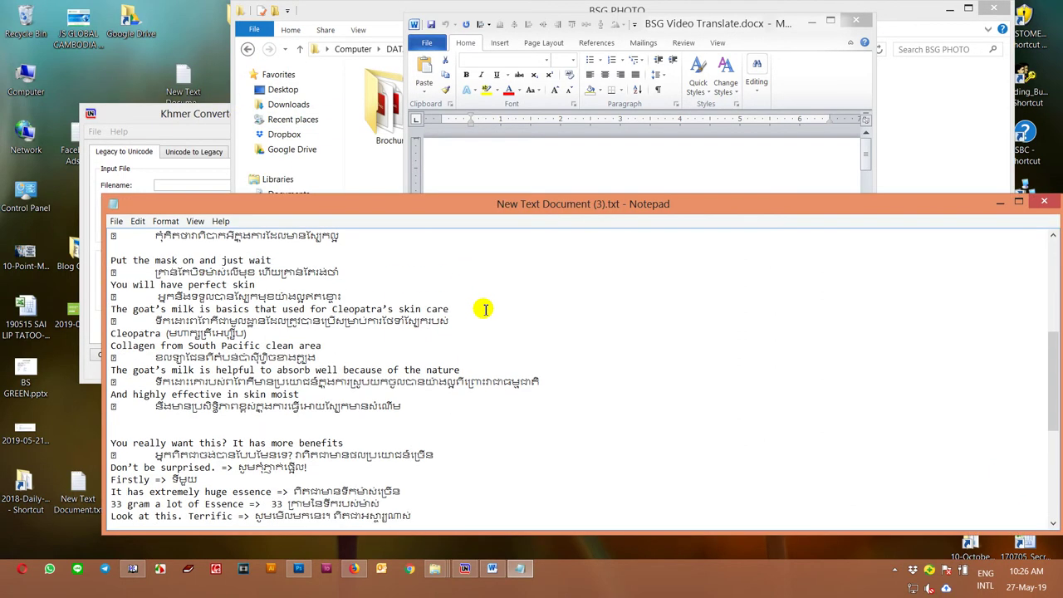
- Set up saving a copy of the pasted text under the name Khmer Text, as a text document with UTF-8 encoding
left_click(116, 221)
left_click(155, 277)
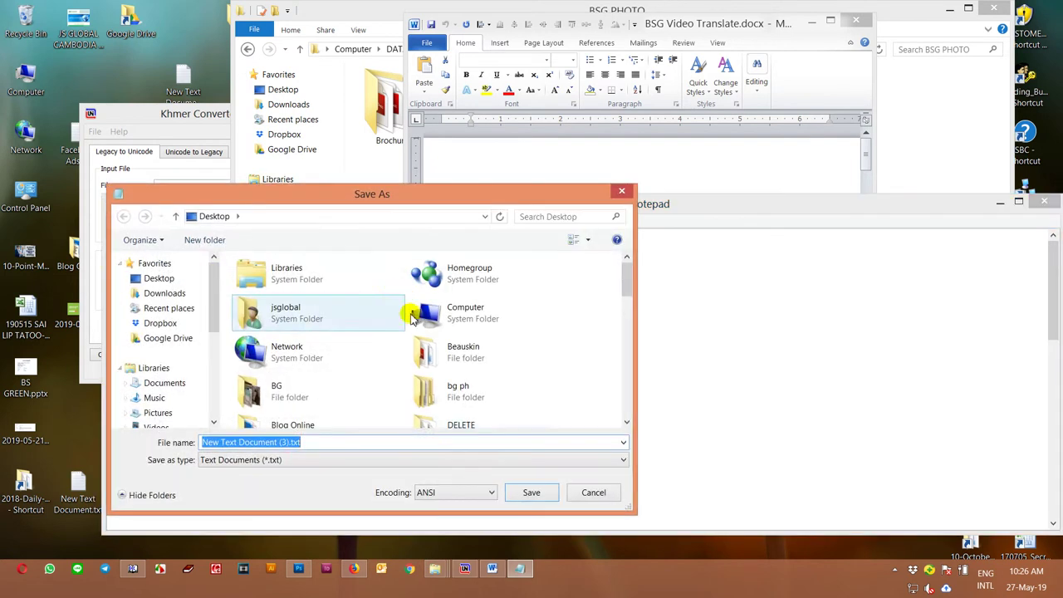
type("Khmer Text")
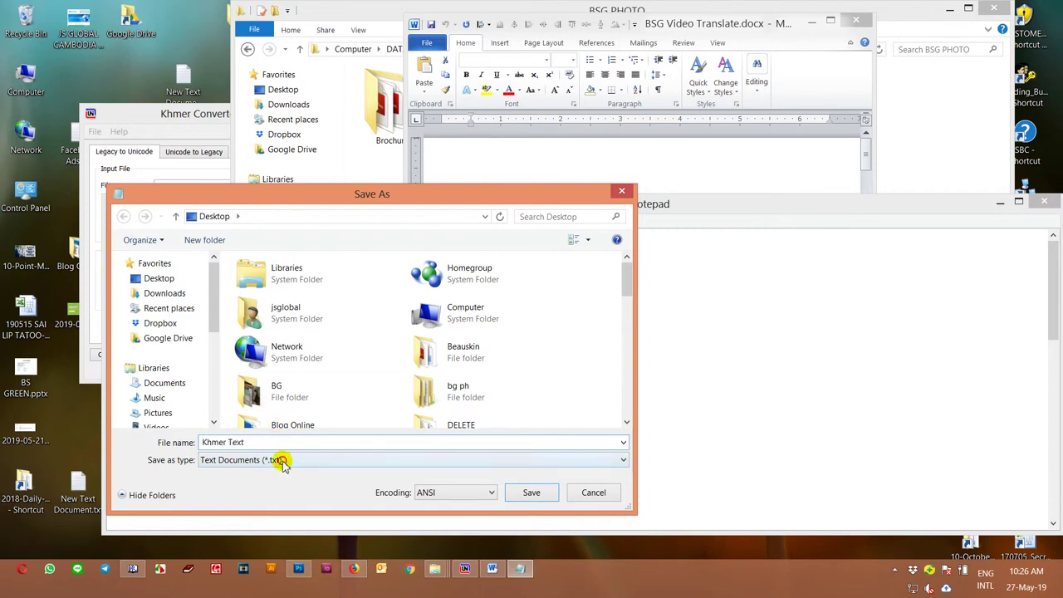
left_click(278, 459)
left_click(278, 459)
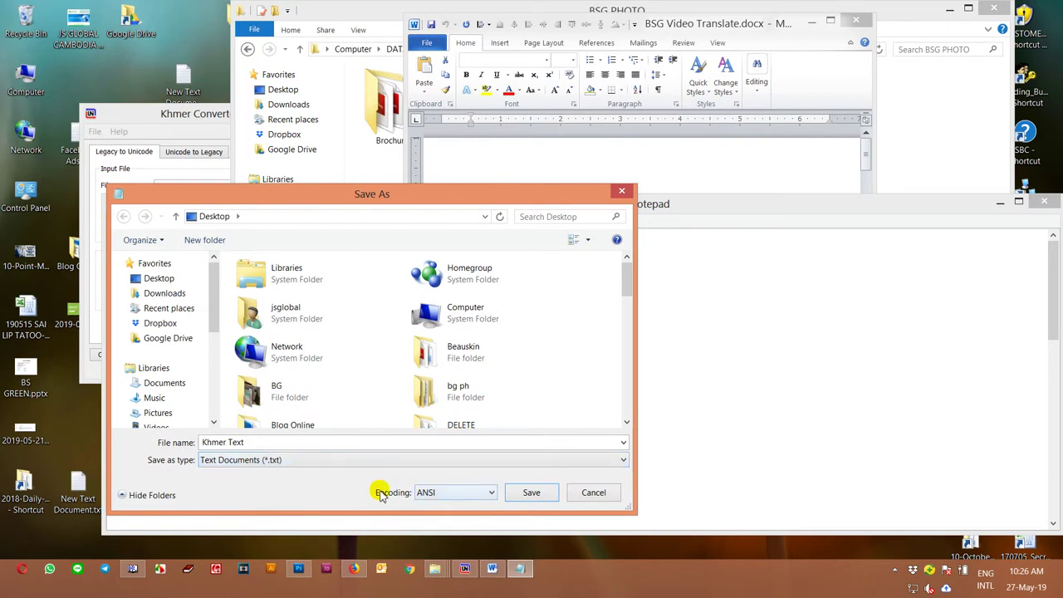
left_click(446, 492)
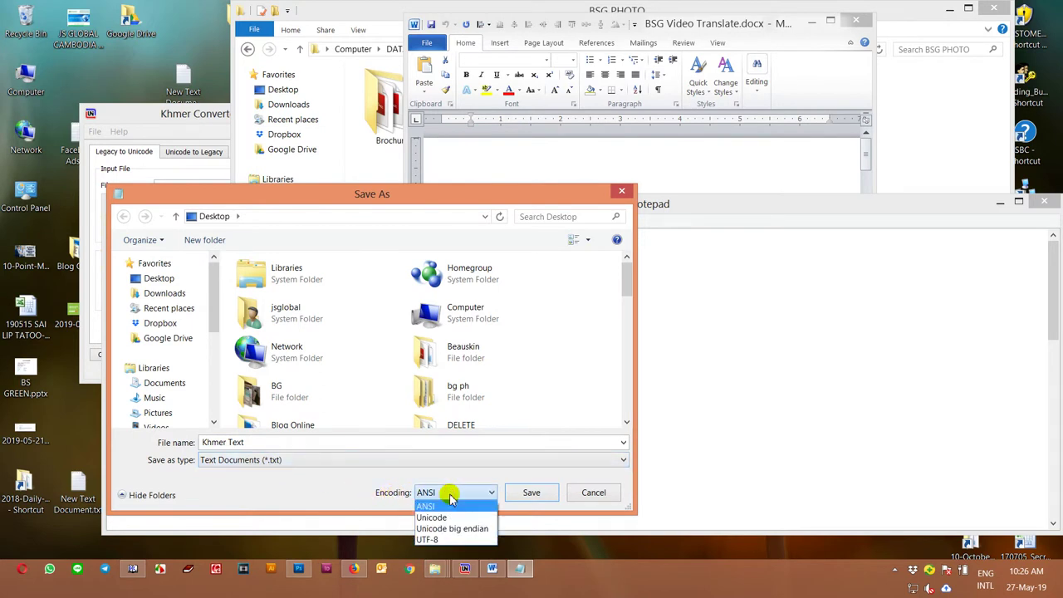
left_click(430, 540)
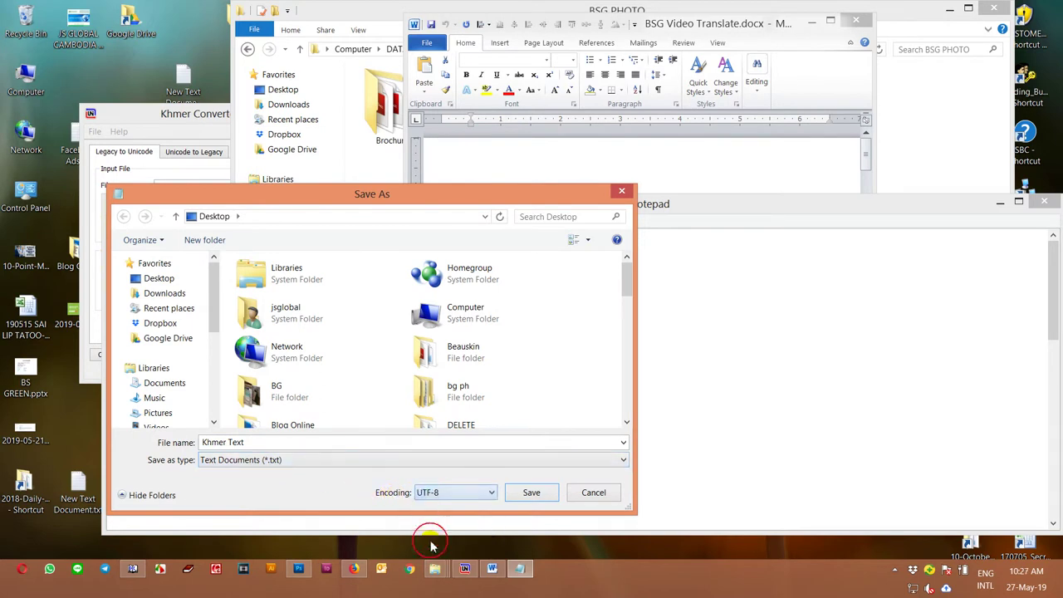
- Recheck the UTF-8 encoding choice and save the Khmer Text file to the Desktop
left_click_drag(383, 196, 517, 199)
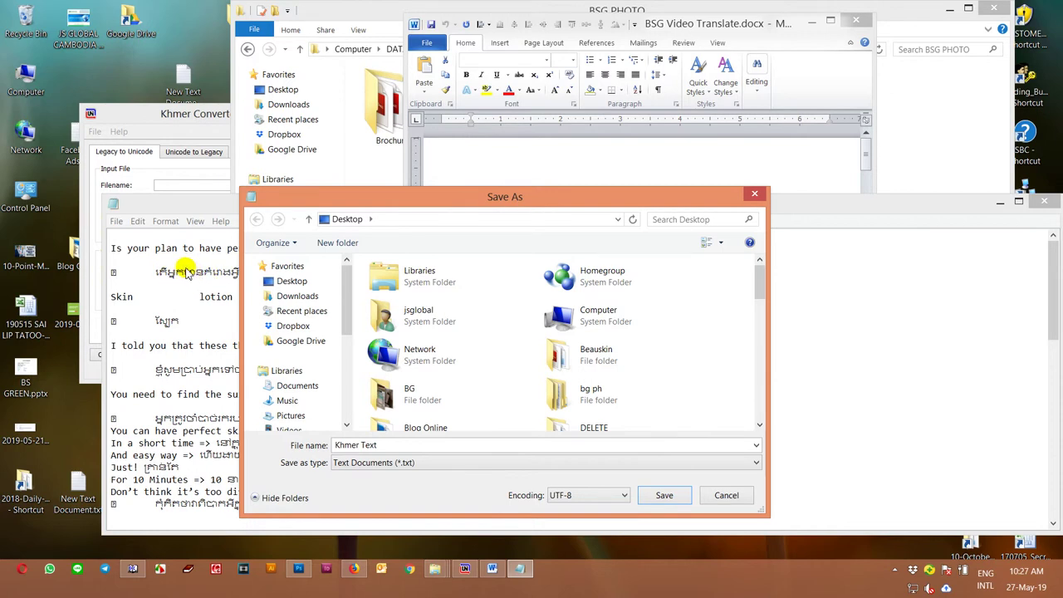
left_click(576, 496)
left_click(586, 541)
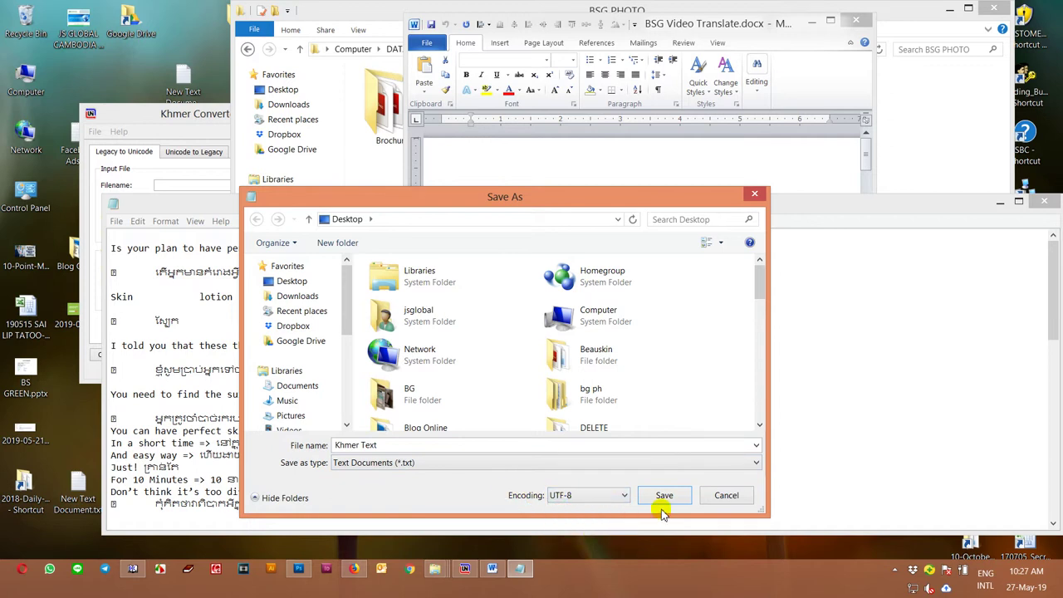
left_click(613, 497)
left_click(563, 542)
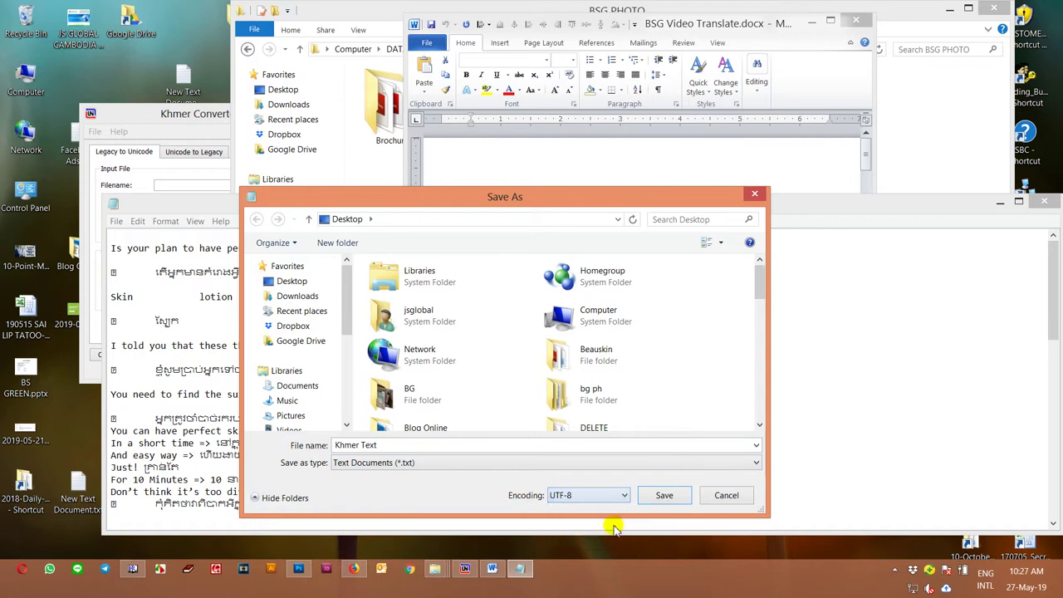
left_click(664, 496)
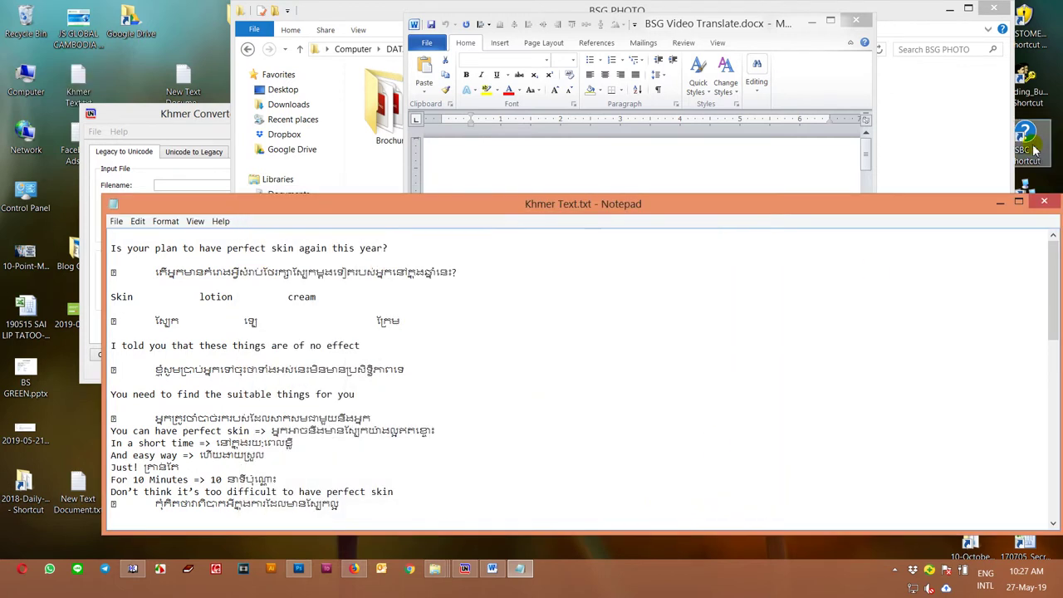
- Close the text file and the Word document, and move the converter window and Khmer Text.txt to clear desktop space
left_click(1043, 202)
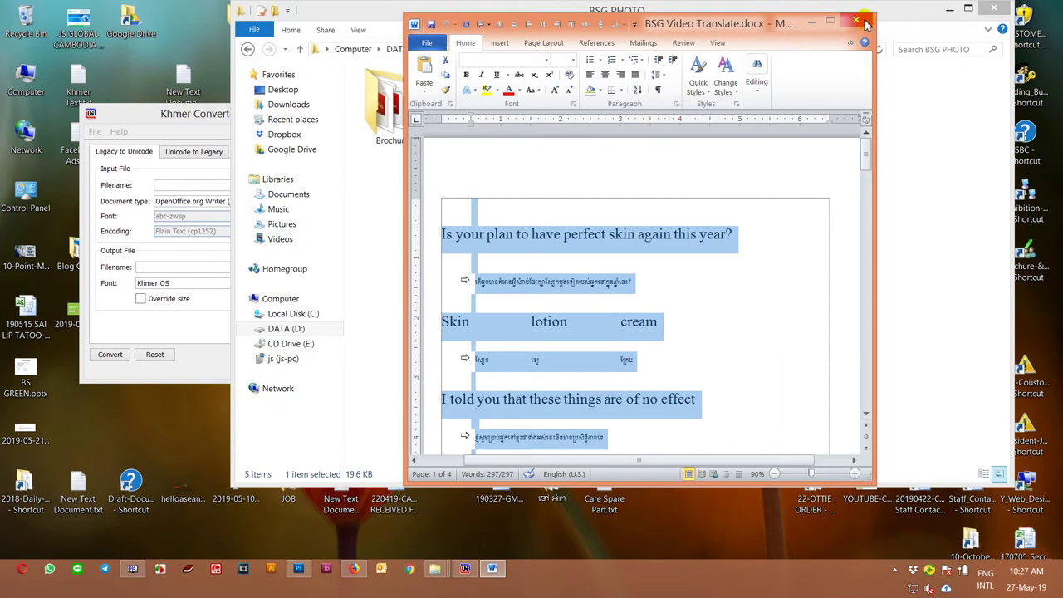
left_click(858, 20)
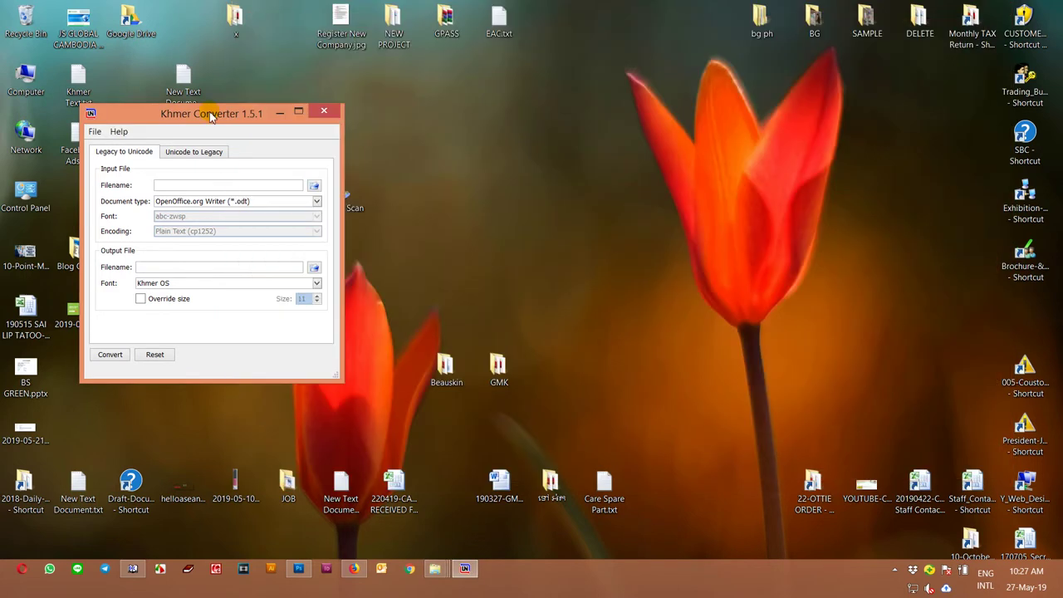
left_click_drag(208, 113, 639, 131)
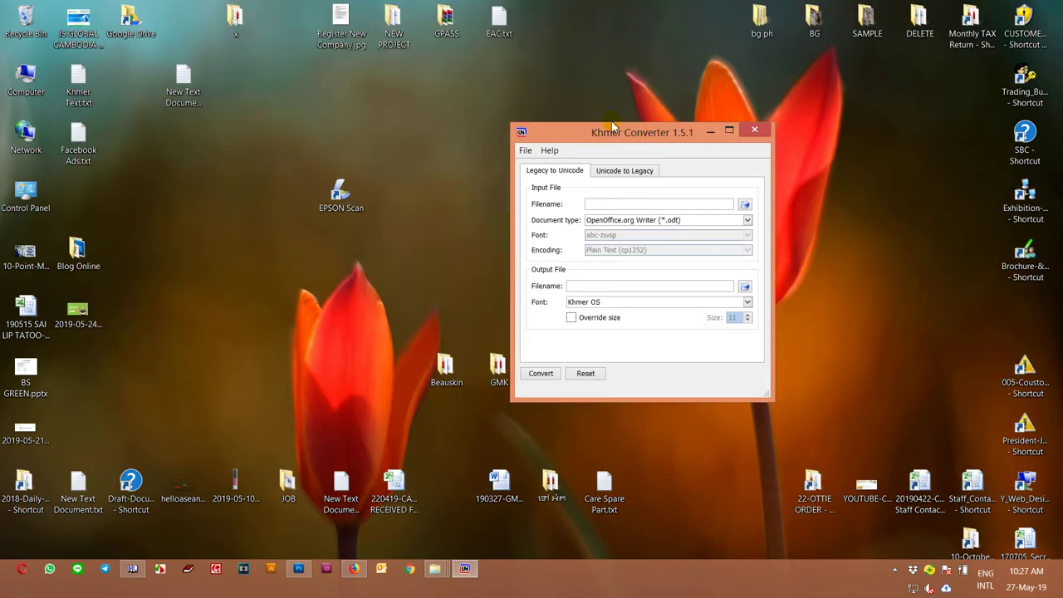
left_click_drag(78, 89, 285, 93)
- Open Khmer Text.txt, look through its Khmer Unicode text and close it
double_click(284, 74)
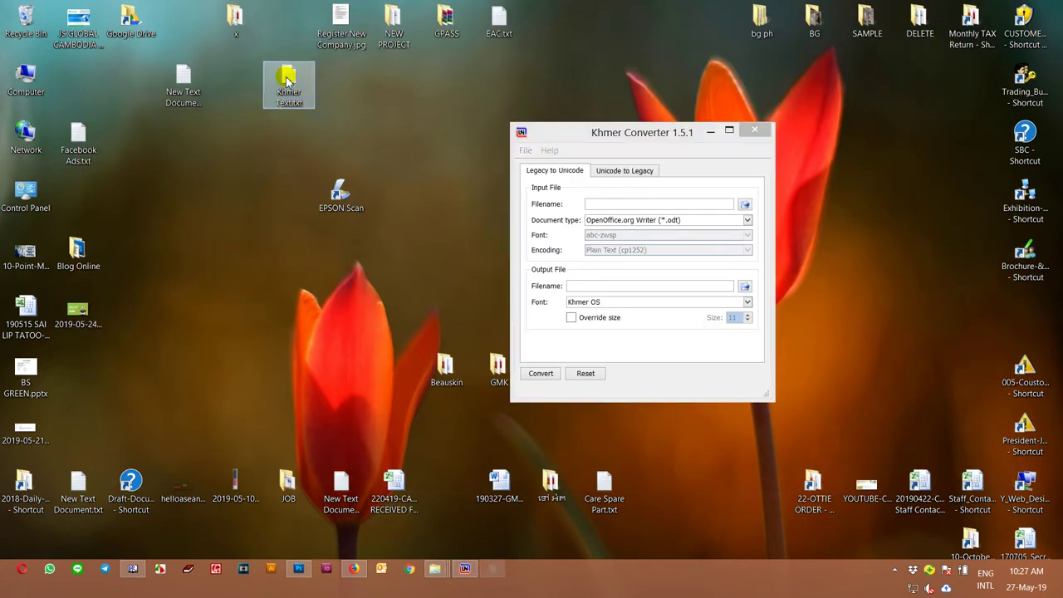
left_click_drag(169, 276, 588, 274)
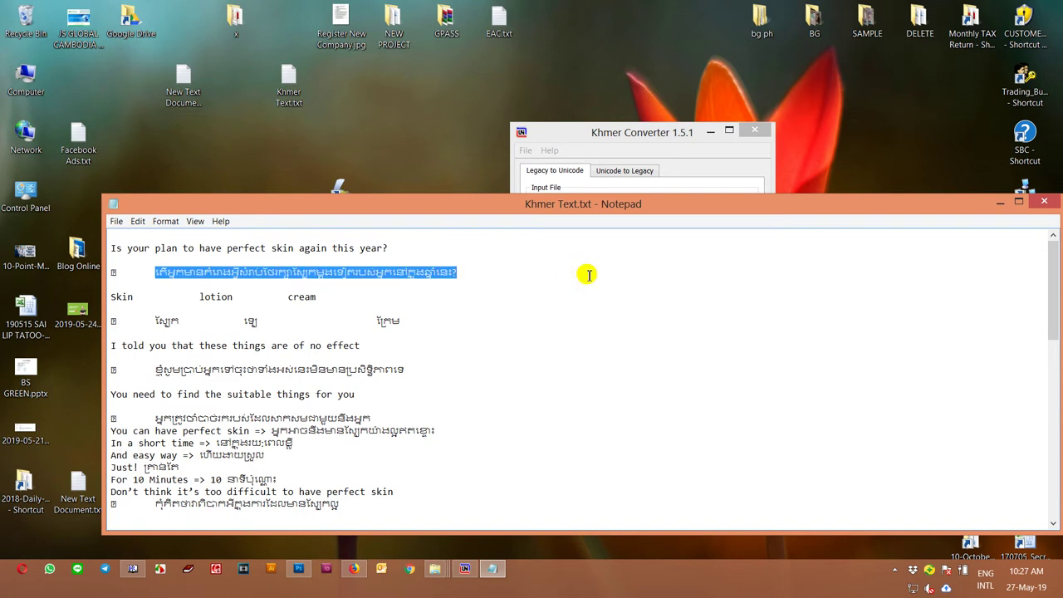
scroll(498, 320, "down", 15)
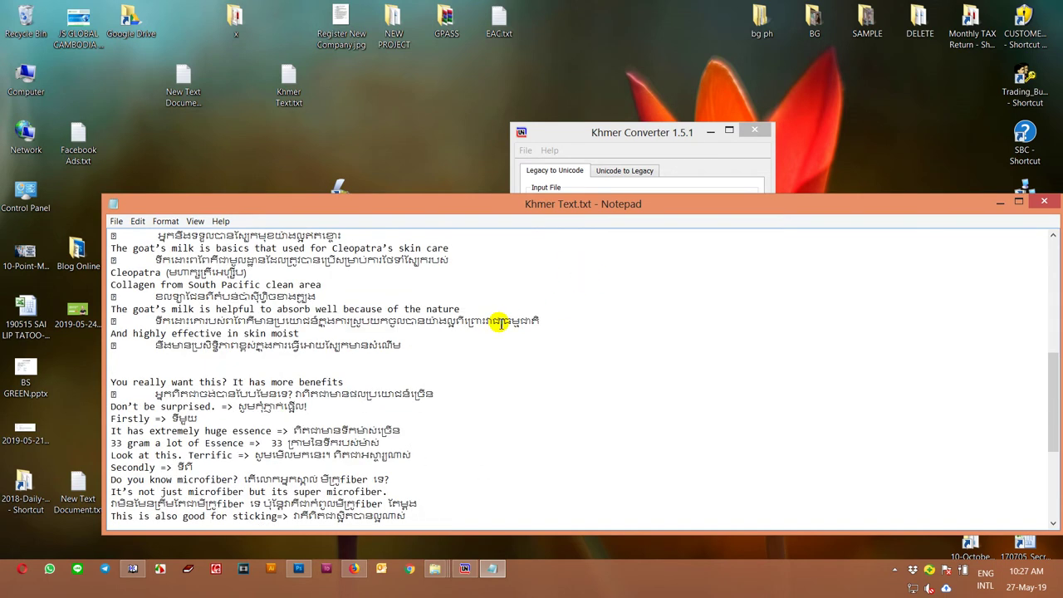
left_click(1044, 204)
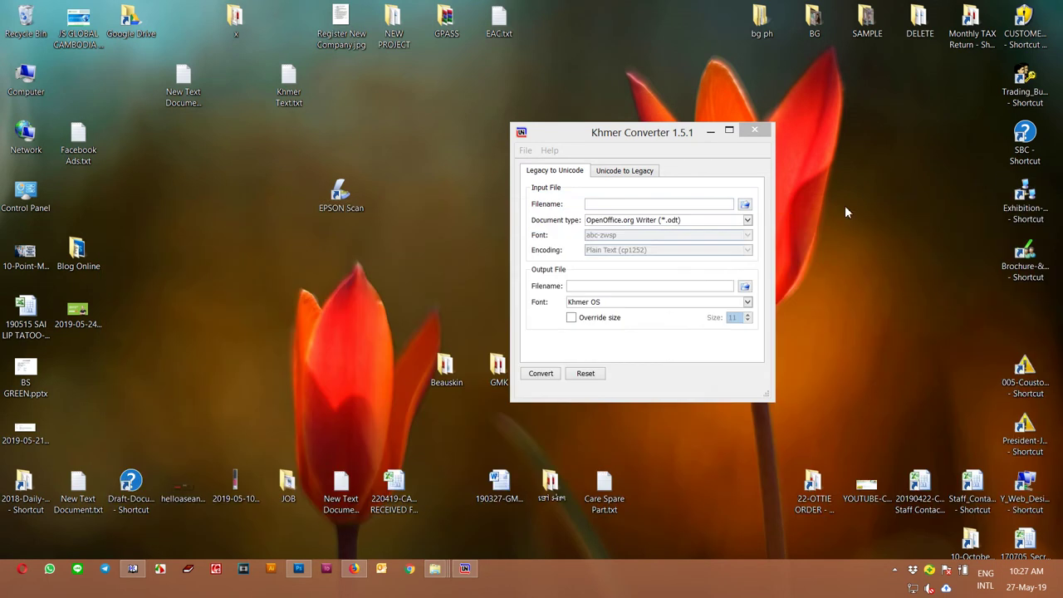
- Switch the converter to Unicode to Legacy and load Khmer Text.txt from the Desktop as the input file
left_click(621, 172)
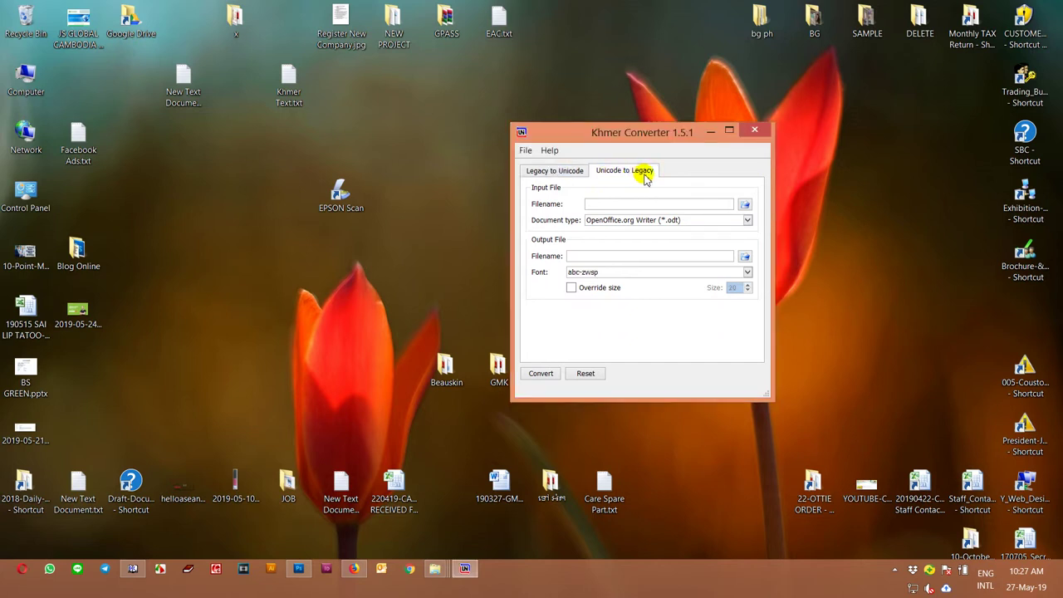
left_click(746, 205)
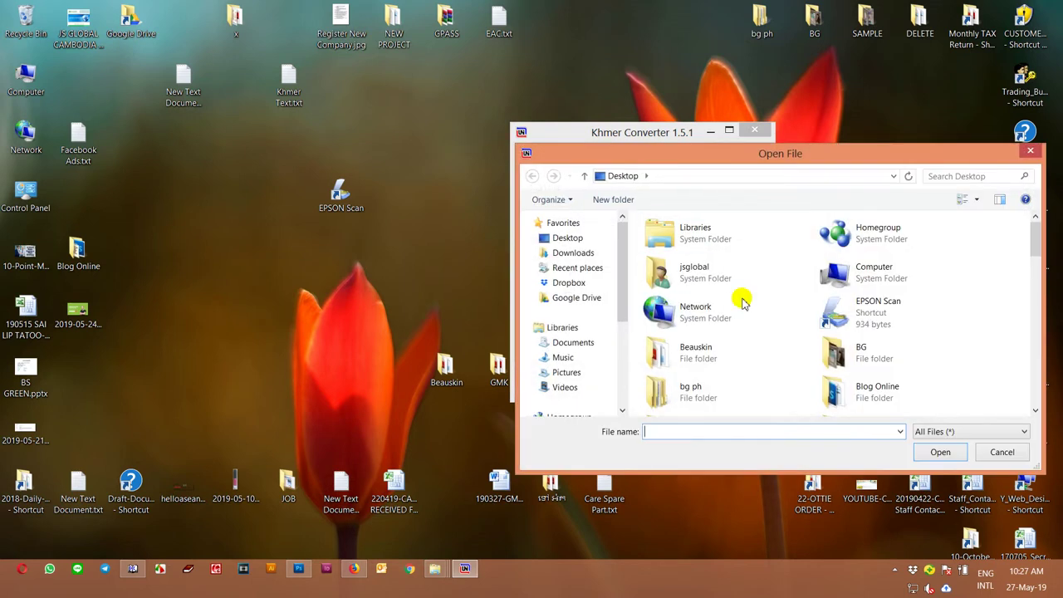
left_click(742, 269)
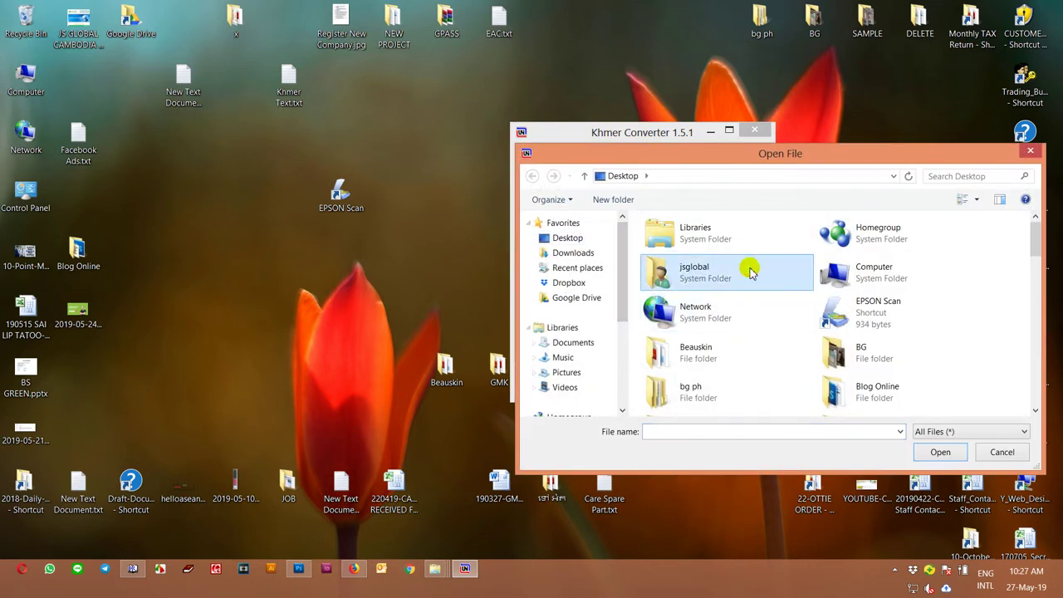
key("k")
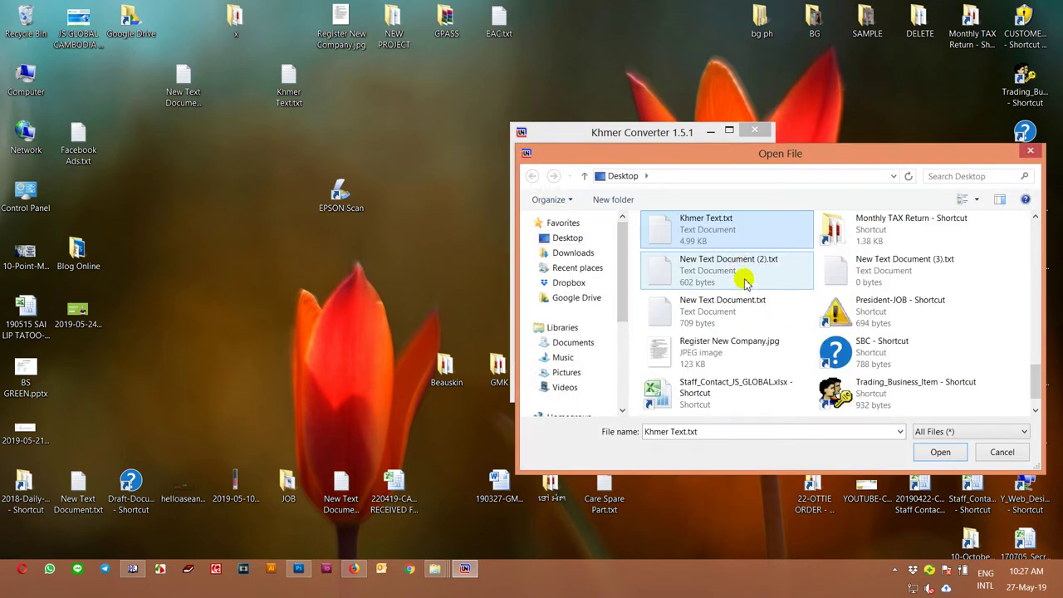
left_click(941, 452)
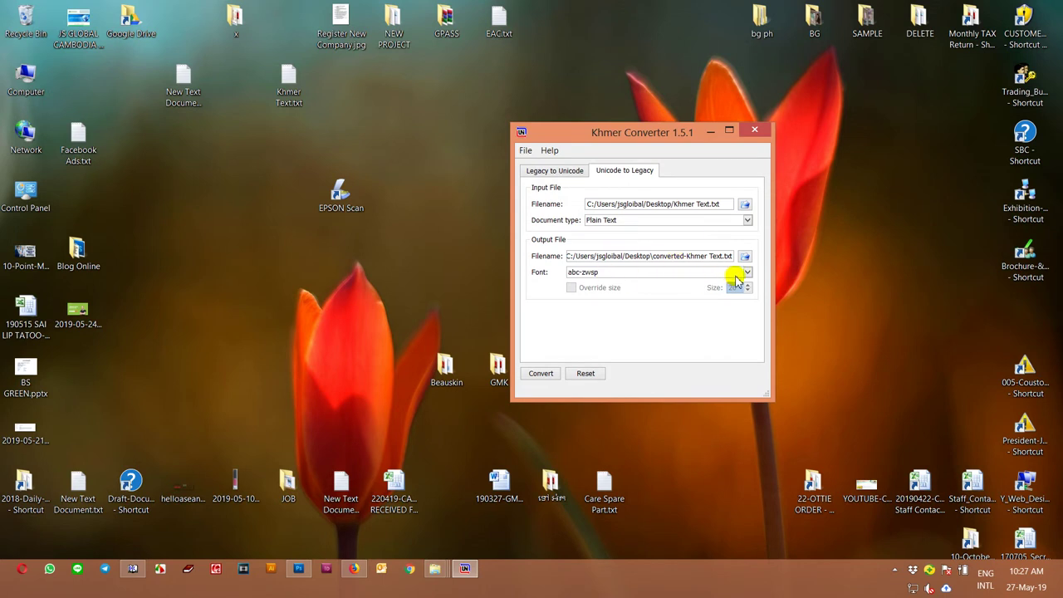
- Set the output font to limon s4 and convert the Khmer Text file to legacy encoding
left_click(747, 272)
left_click_drag(749, 301, 764, 354)
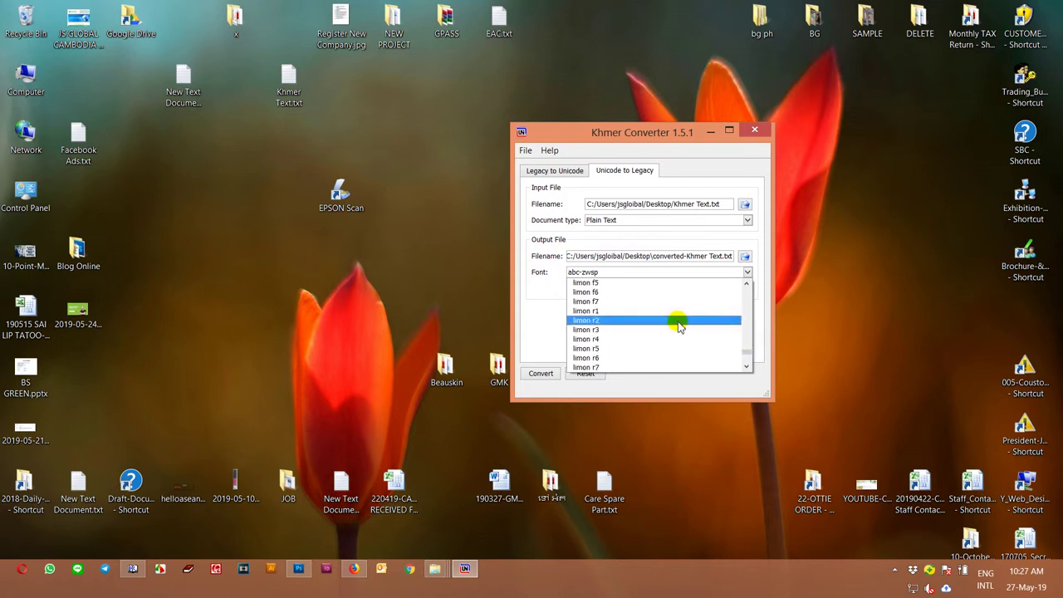
scroll(622, 345, "down", 2)
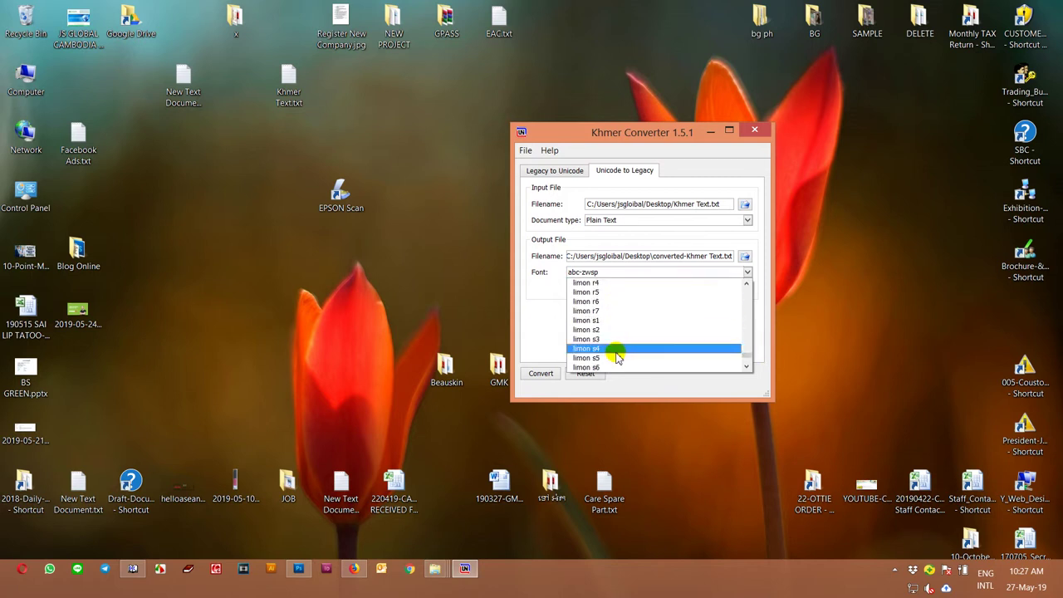
left_click(616, 348)
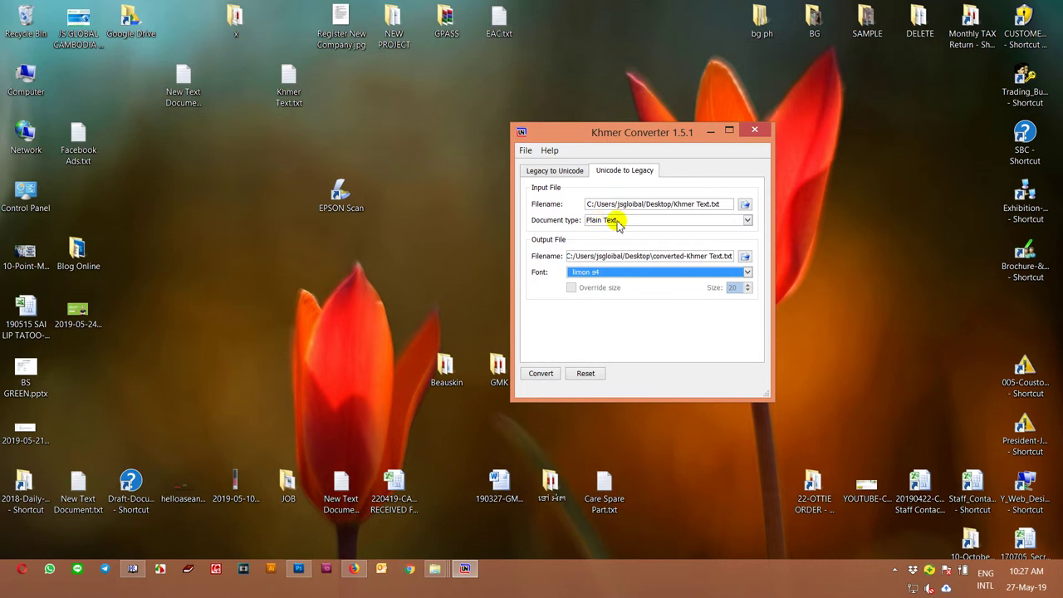
left_click(541, 374)
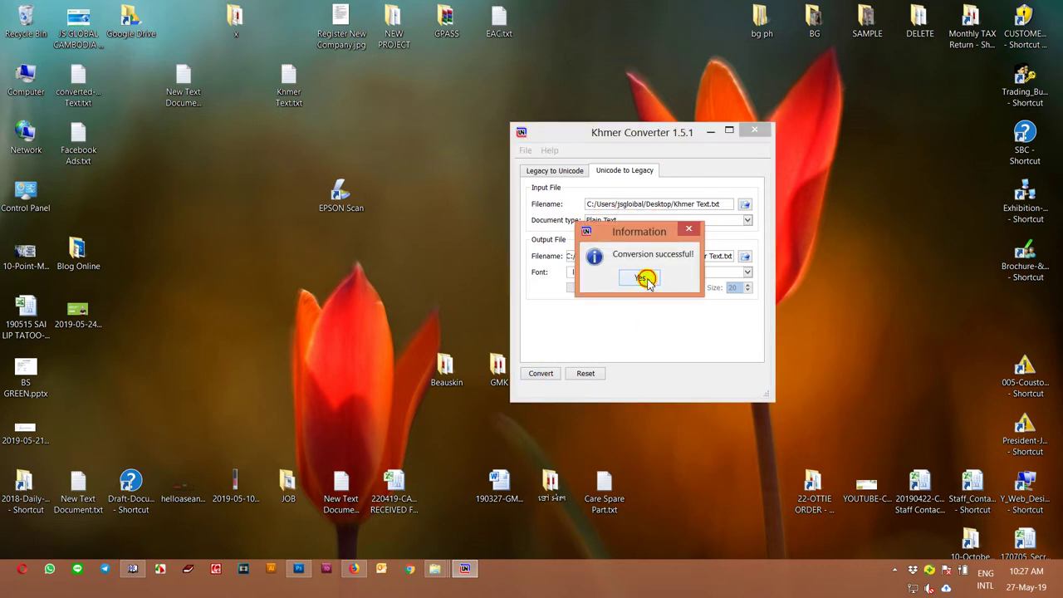
left_click(633, 277)
- Place converted-Khmer Text.txt beside Khmer Text.txt on the desktop, open it and select the first converted Khmer line
left_click_drag(89, 96, 364, 104)
double_click(355, 93)
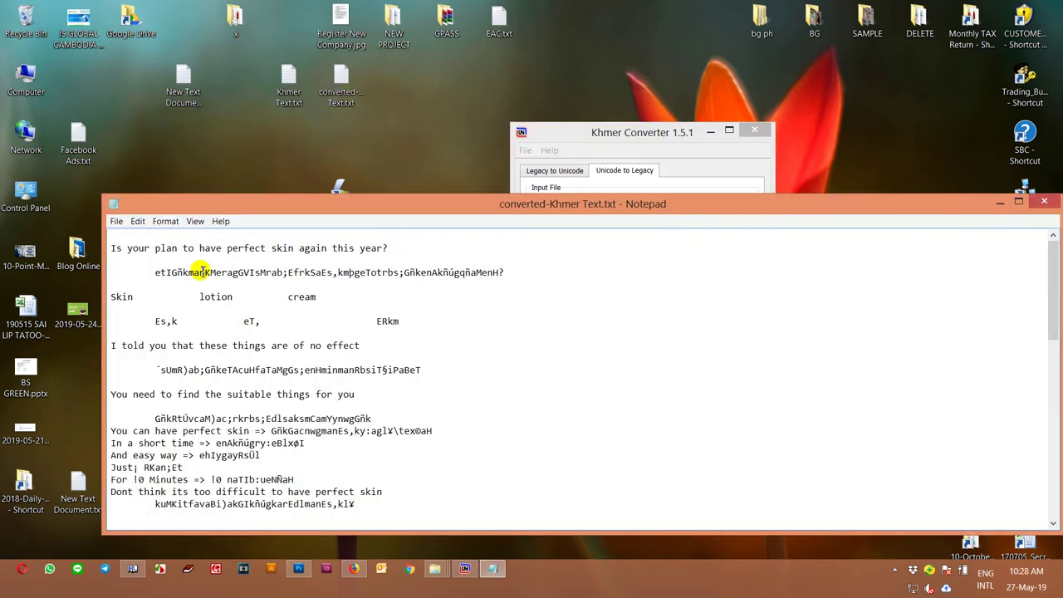
left_click_drag(156, 272, 536, 274)
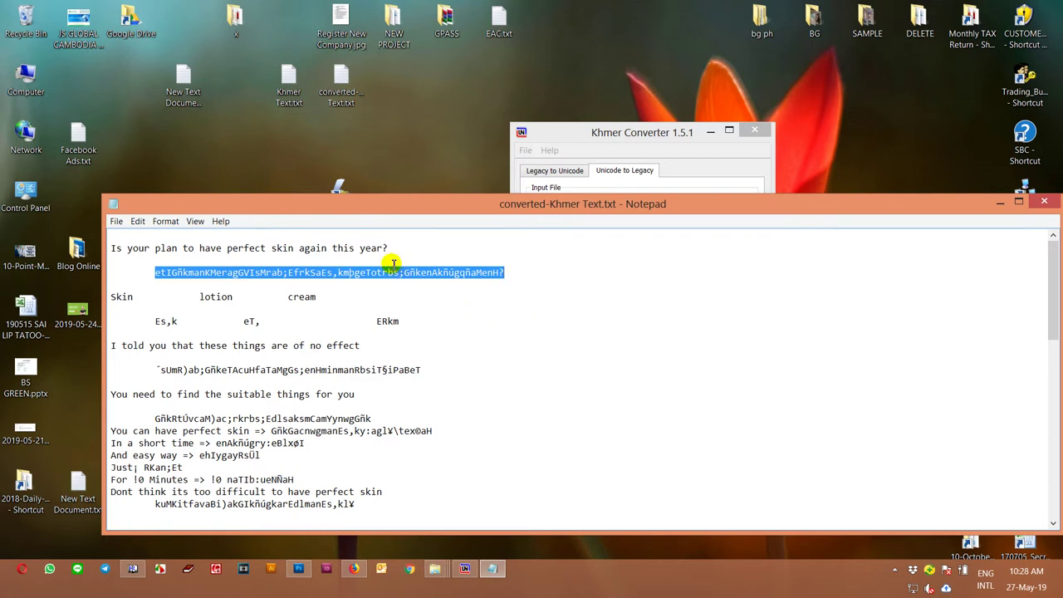
- Launch Vegas Pro and place the timeline cursor at about 00:01:13;19 in the empty project
left_click(243, 570)
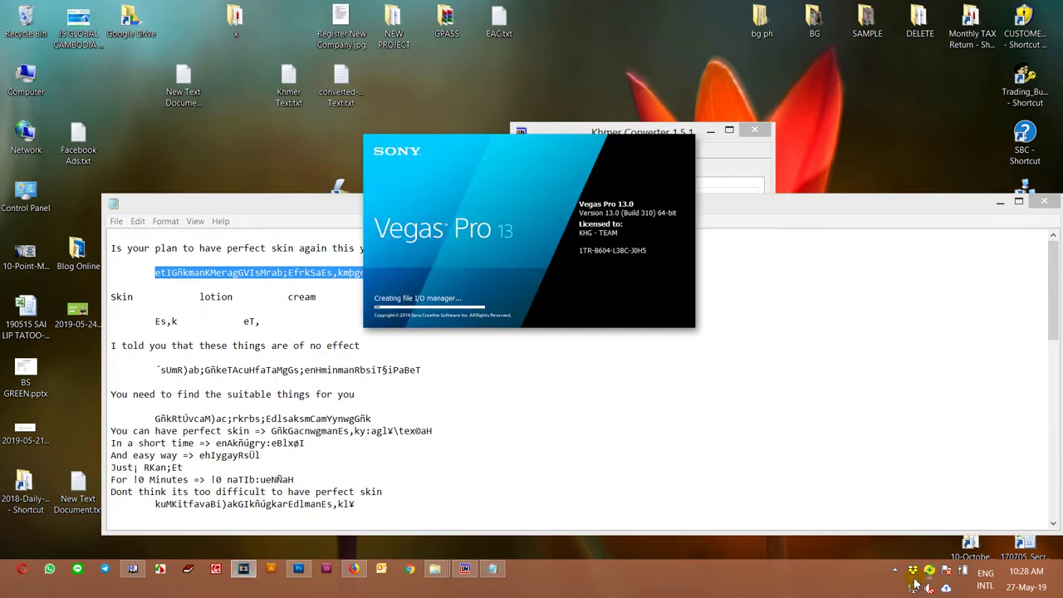
left_click(216, 571)
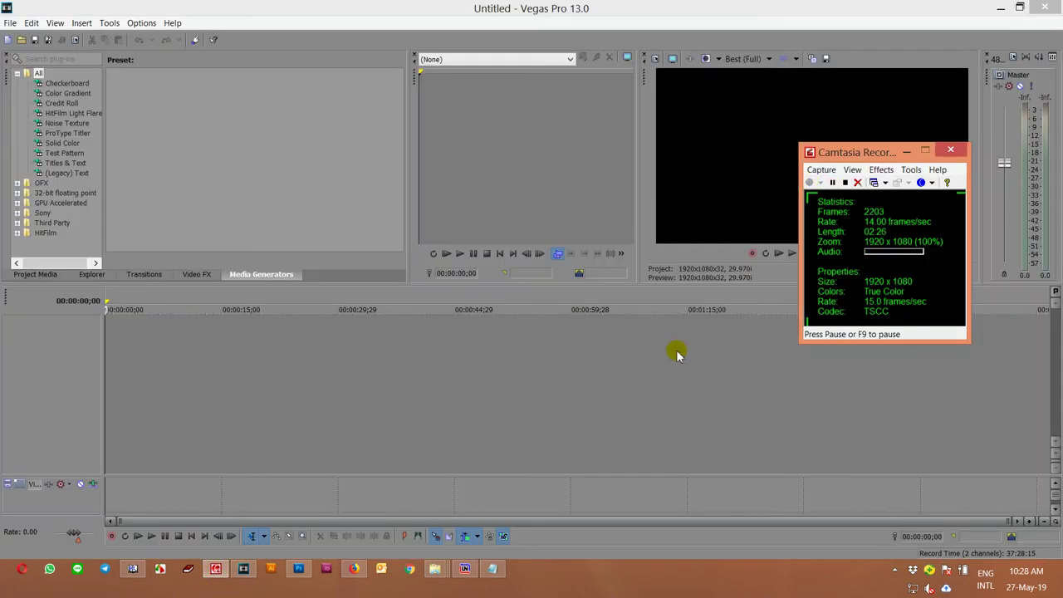
left_click(676, 351)
- Add a (Legacy) Text event to the timeline using the Soft Shadow preset
left_click(73, 173)
left_click_drag(400, 108, 419, 72)
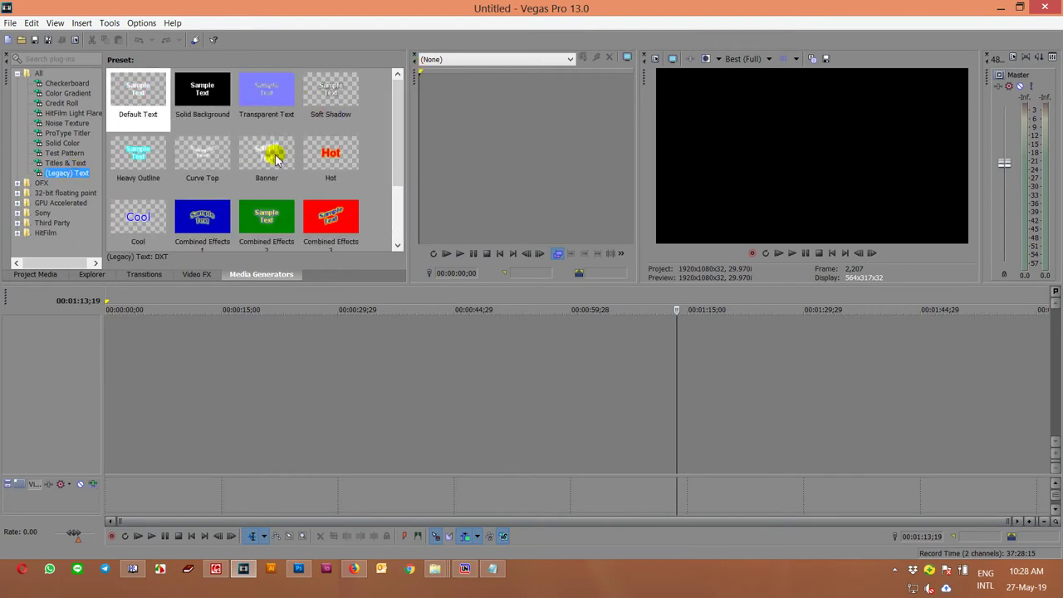
left_click(79, 167)
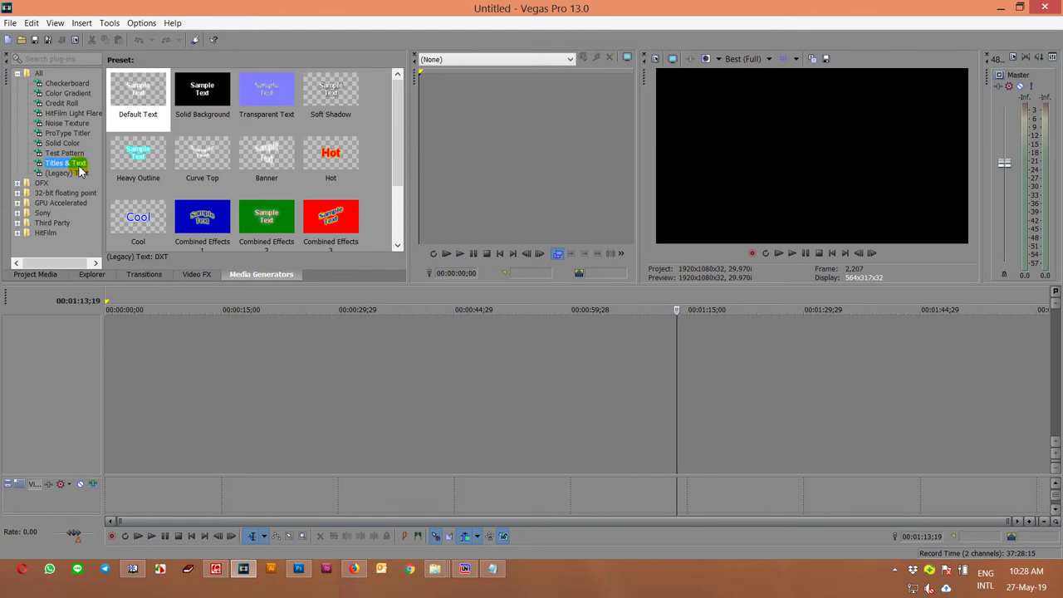
left_click(68, 174)
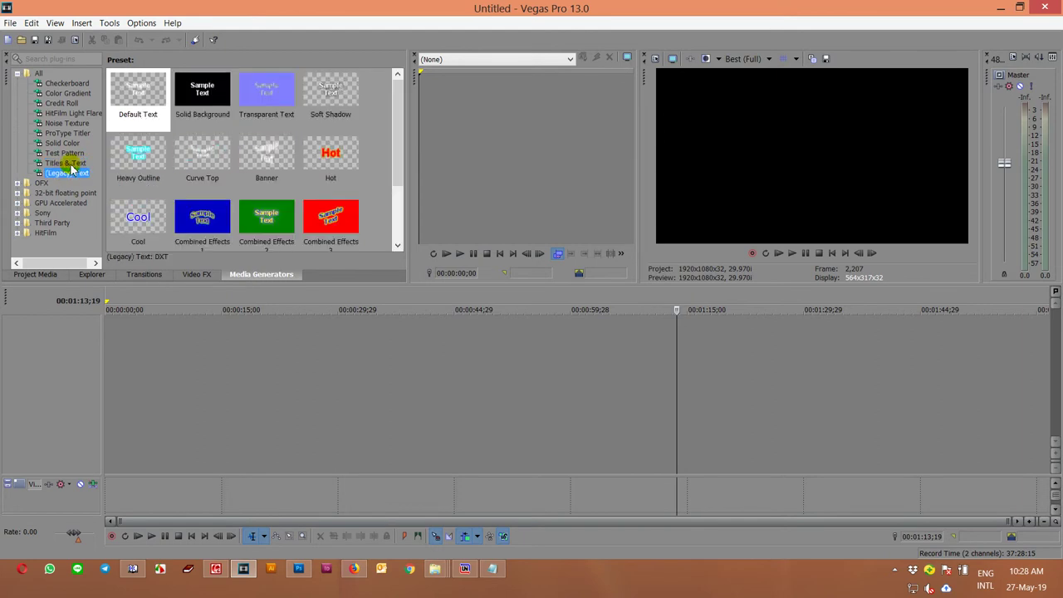
left_click(71, 164)
left_click(71, 174)
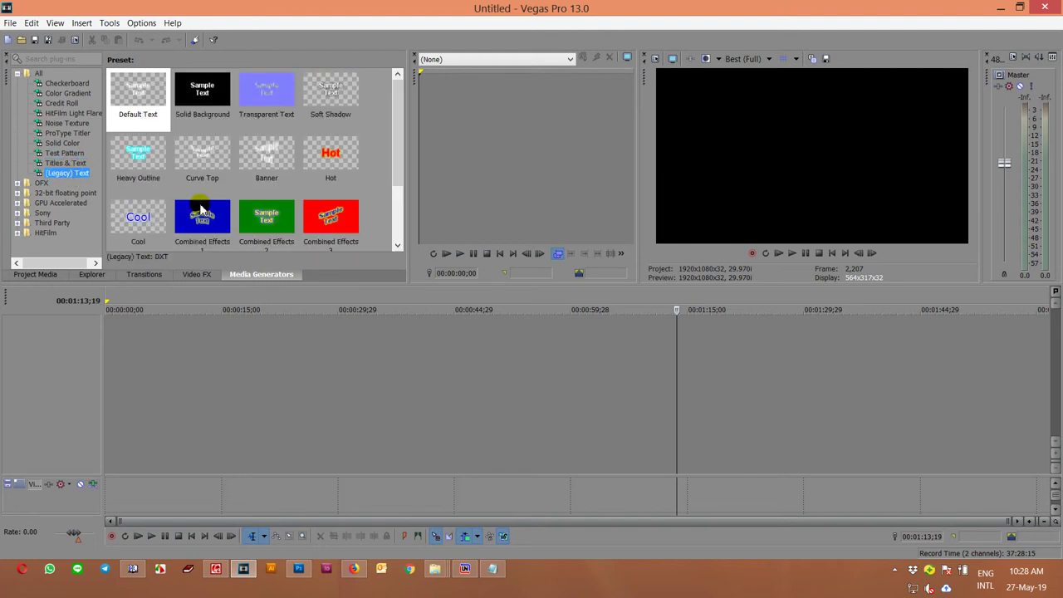
double_click(330, 98)
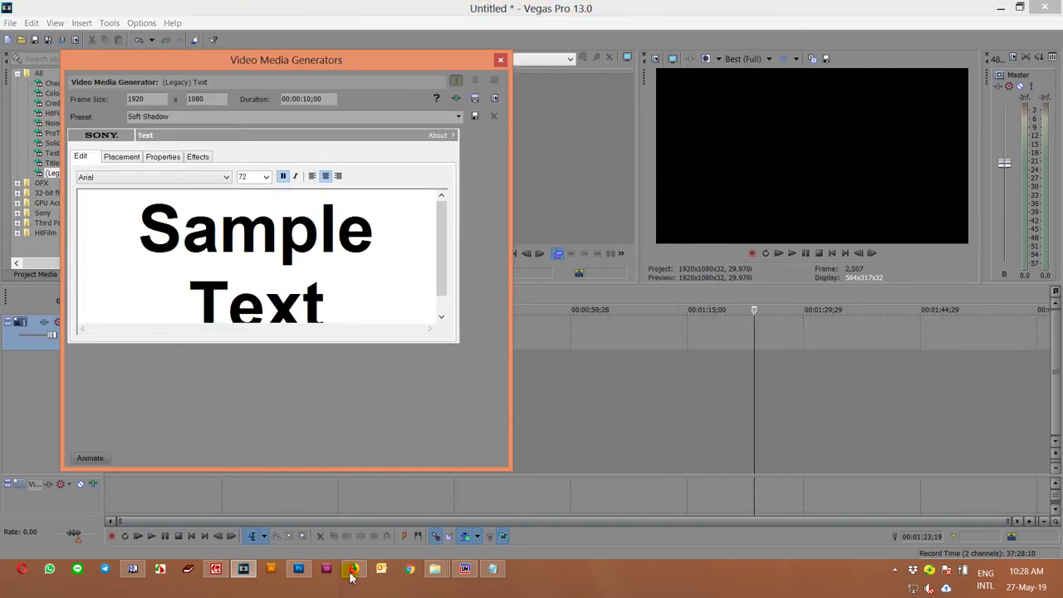
- Copy the first converted Khmer line from converted-Khmer Text.txt and replace the event's Sample Text with it
left_click(491, 568)
left_click_drag(515, 273, 166, 272)
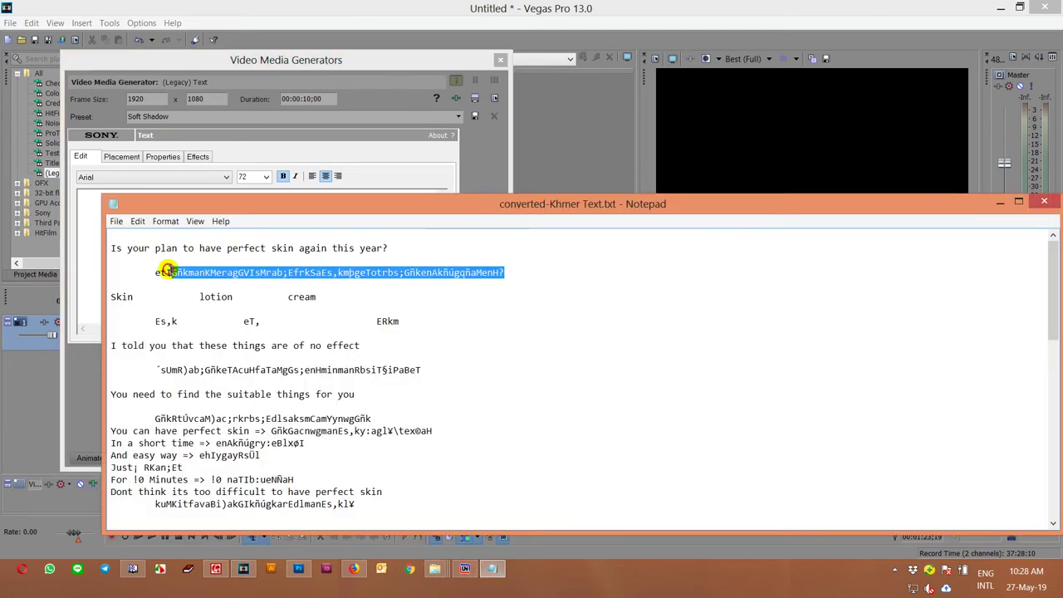
left_click_drag(261, 206, 711, 210)
left_click(408, 259)
key("ctrl+a")
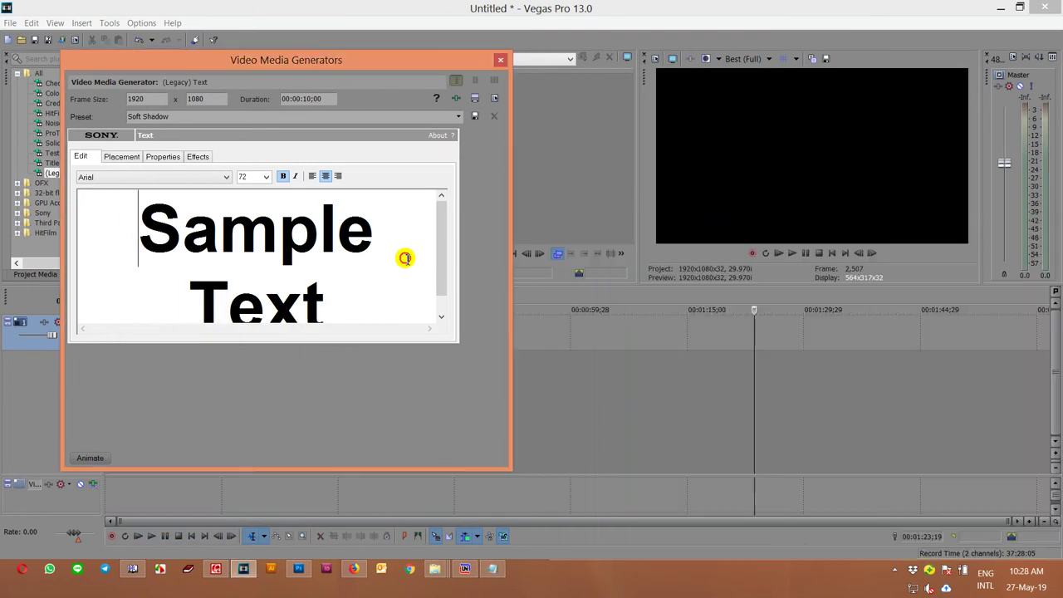
key("ctrl+v")
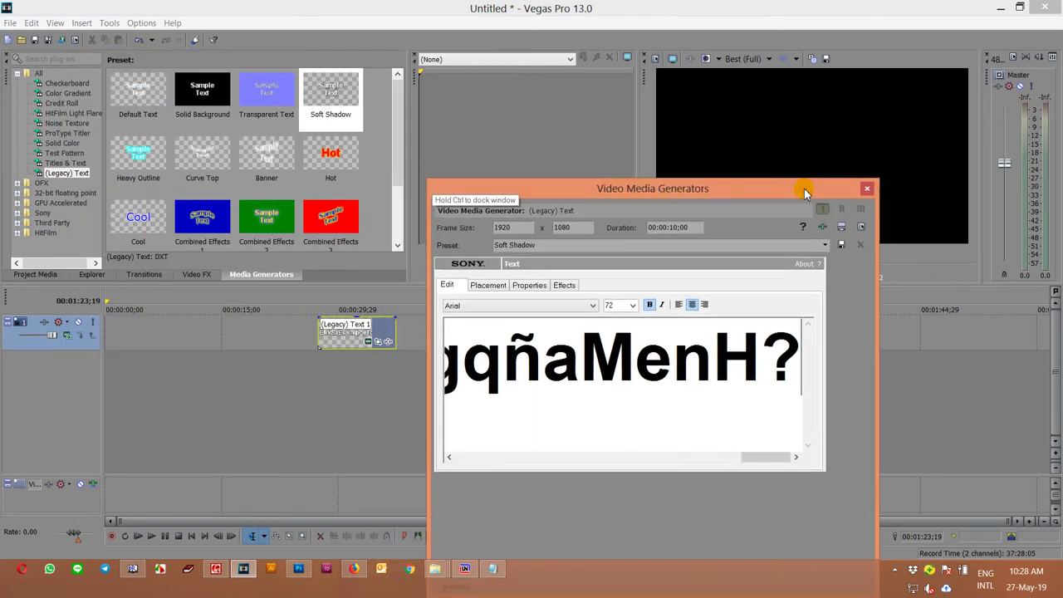
- Place the timeline cursor over the text event at 00:00:30;17 and move the Video Media Generators window to uncover part of the preview
left_click(355, 373)
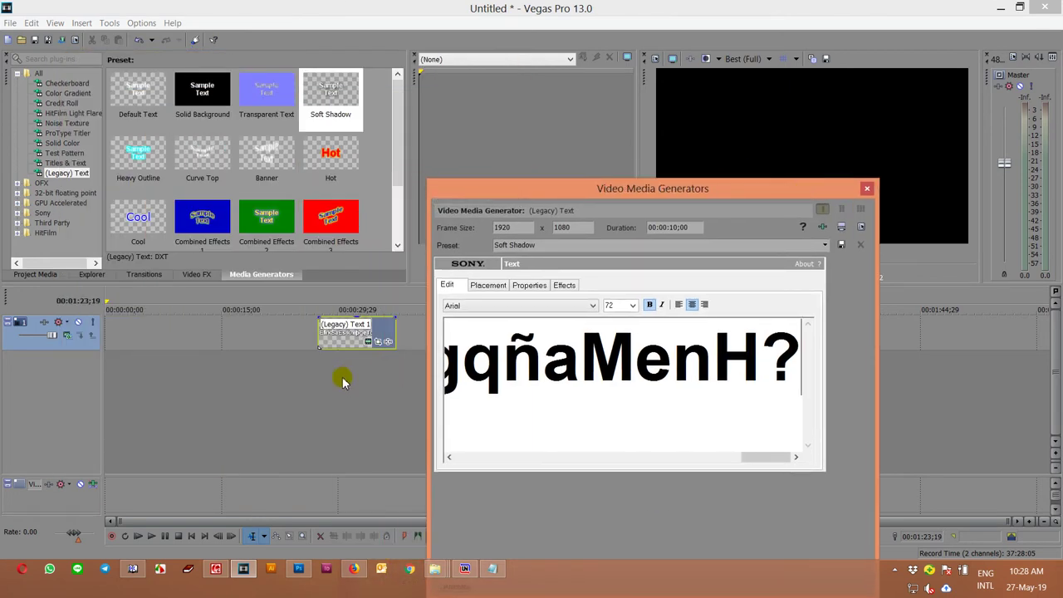
left_click(696, 216)
left_click_drag(772, 191, 582, 96)
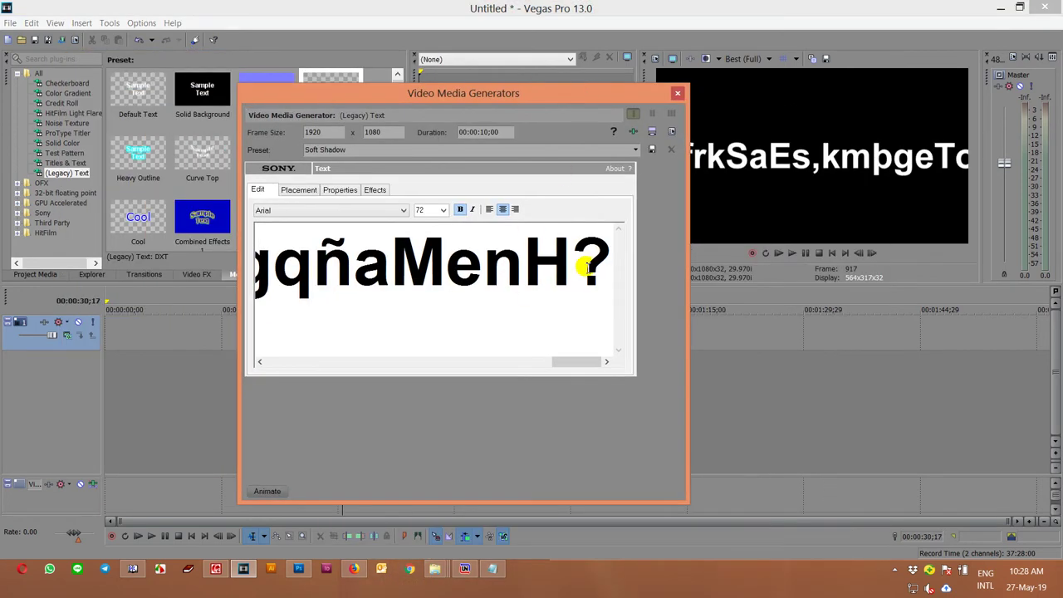
- Change the pasted text's font to Limon S4 and turn off bold
left_click(403, 211)
left_click_drag(402, 228, 403, 399)
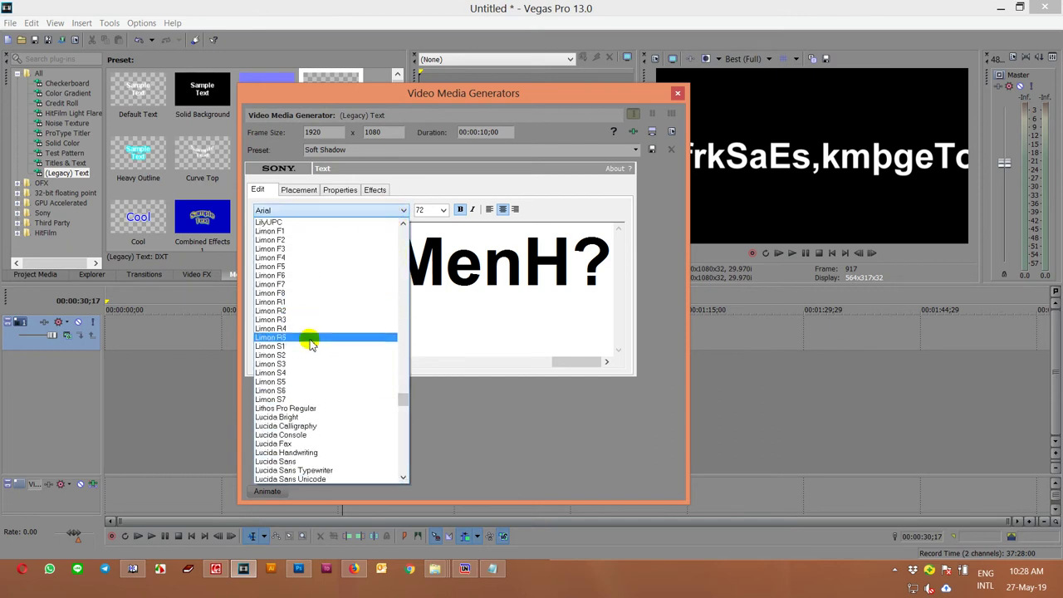
left_click(307, 373)
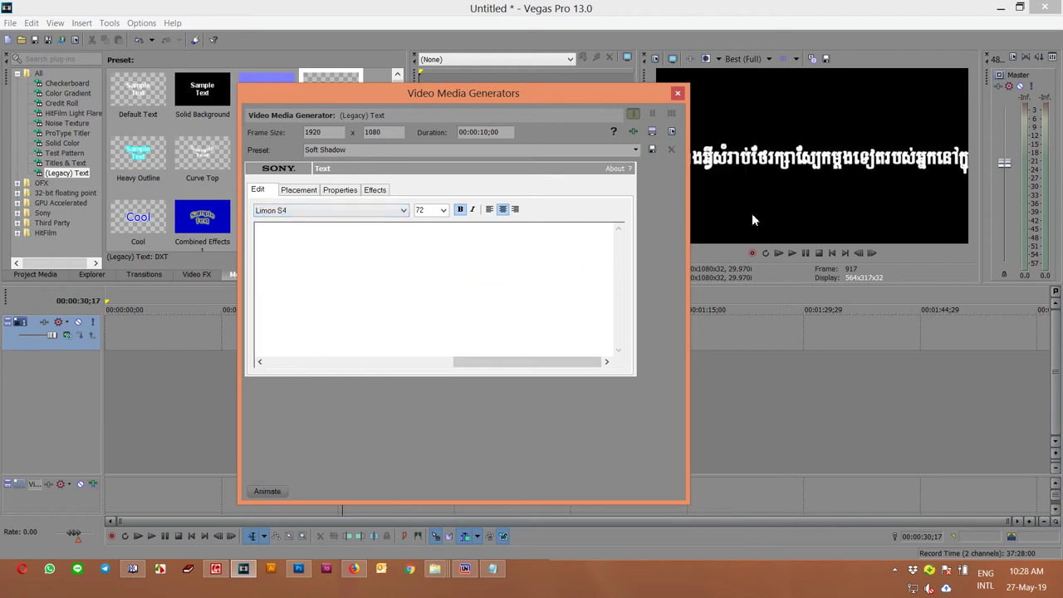
left_click(458, 210)
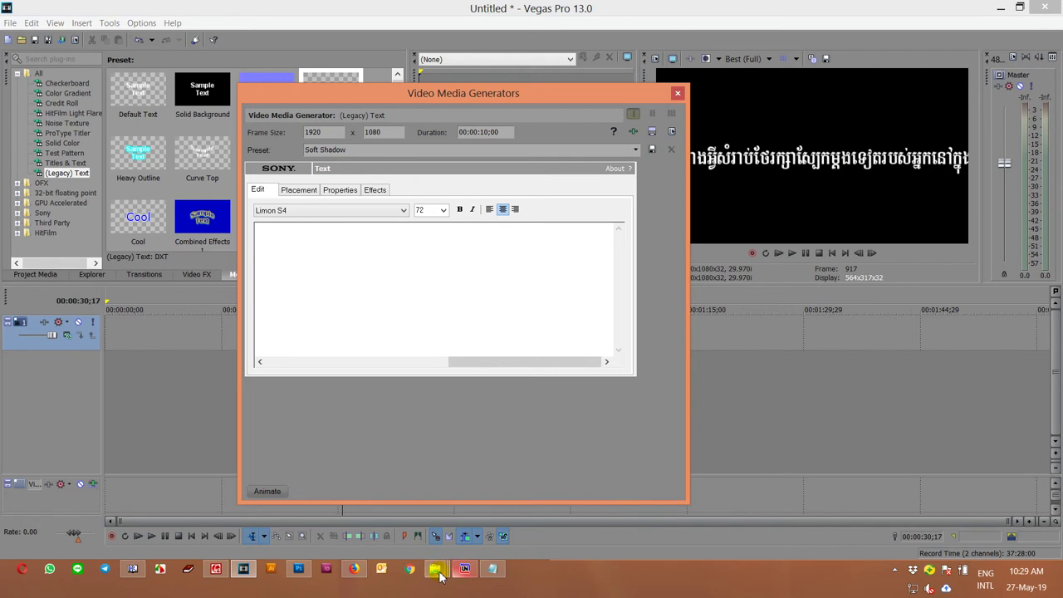
- Open BSG Video Translate.docx from the BSG PHOTO folder and copy its first Khmer Unicode line
mouse_move(440, 575)
left_click(556, 510)
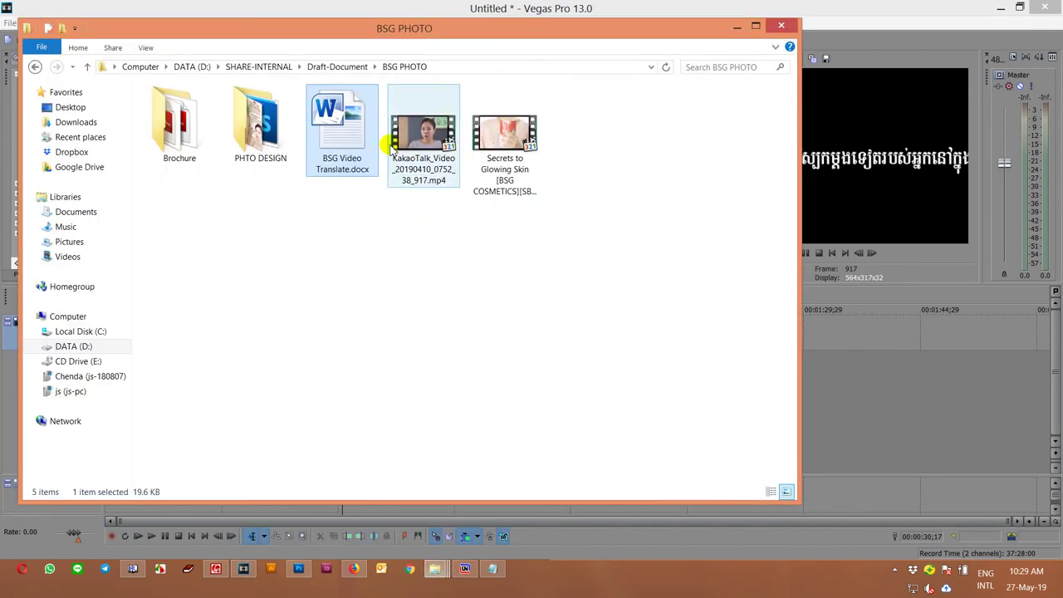
double_click(340, 131)
left_click_drag(645, 282, 475, 282)
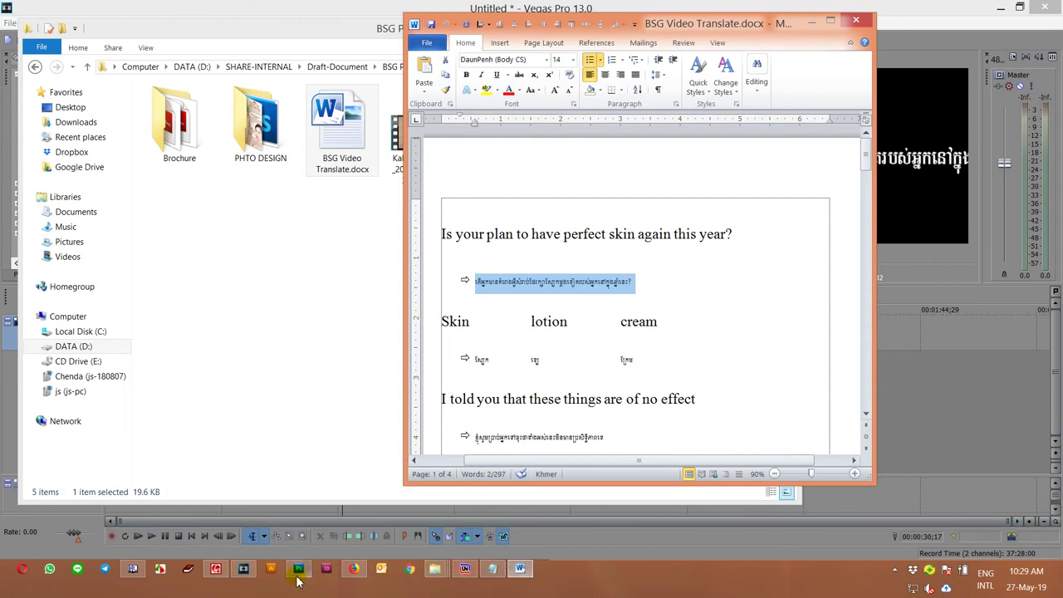
- Return to Vegas Pro and paste the Unicode line below the Limon S4 text for comparison
left_click(243, 568)
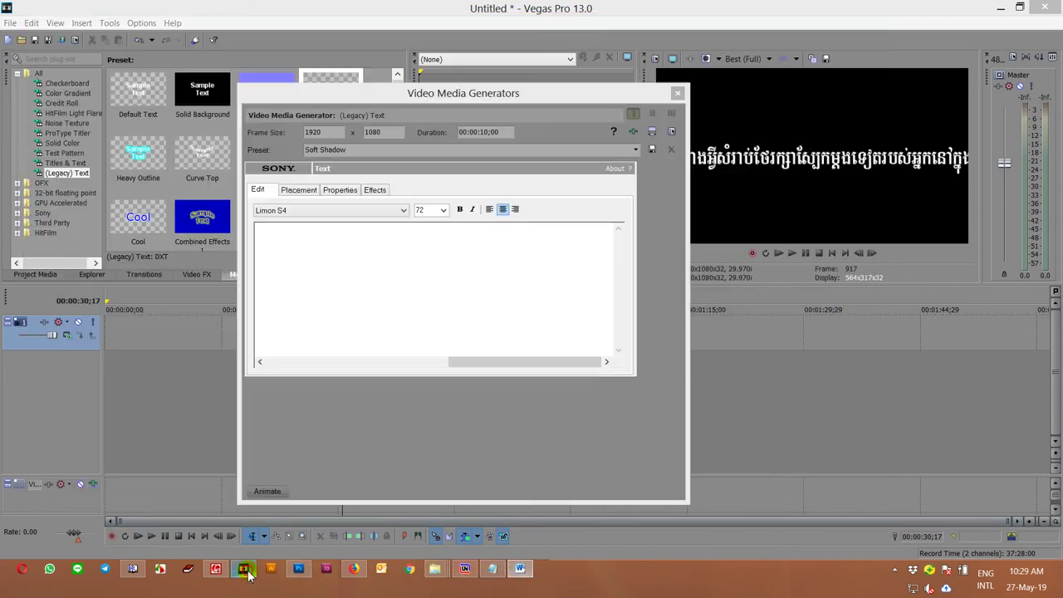
left_click(500, 330)
key("ctrl+v")
- Enlarge the pasted Unicode line to font size 90
left_click_drag(486, 233, 284, 231)
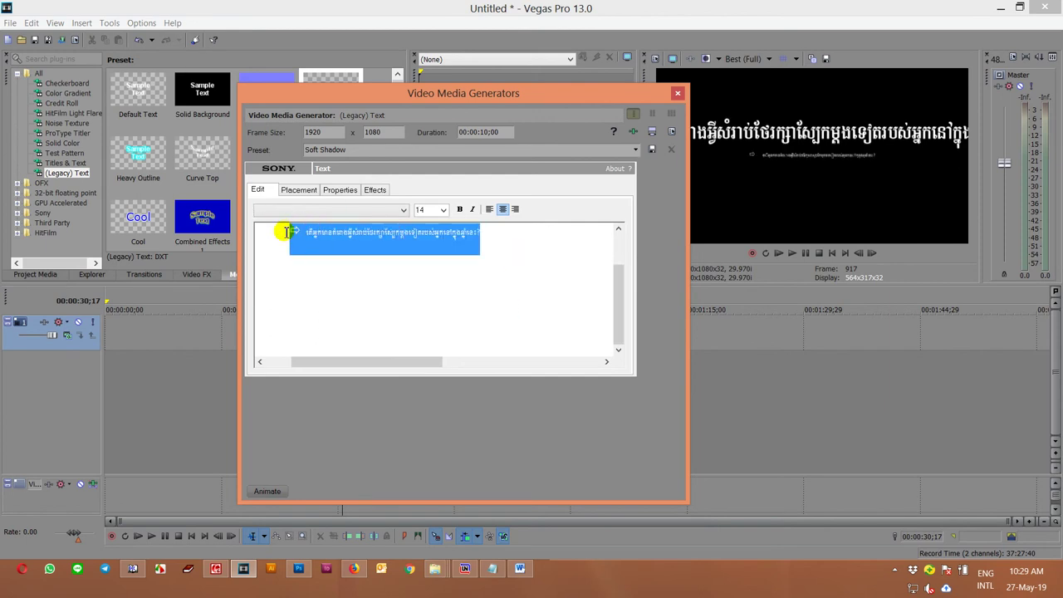
left_click(442, 211)
left_click(425, 293)
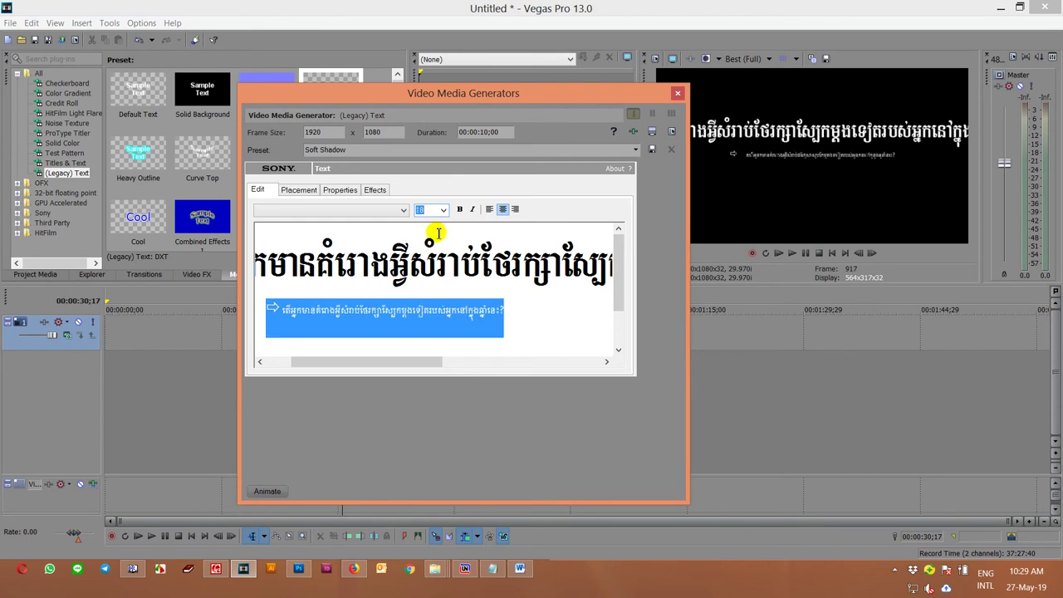
scroll(449, 236, "down", 5)
scroll(459, 238, "down", 3)
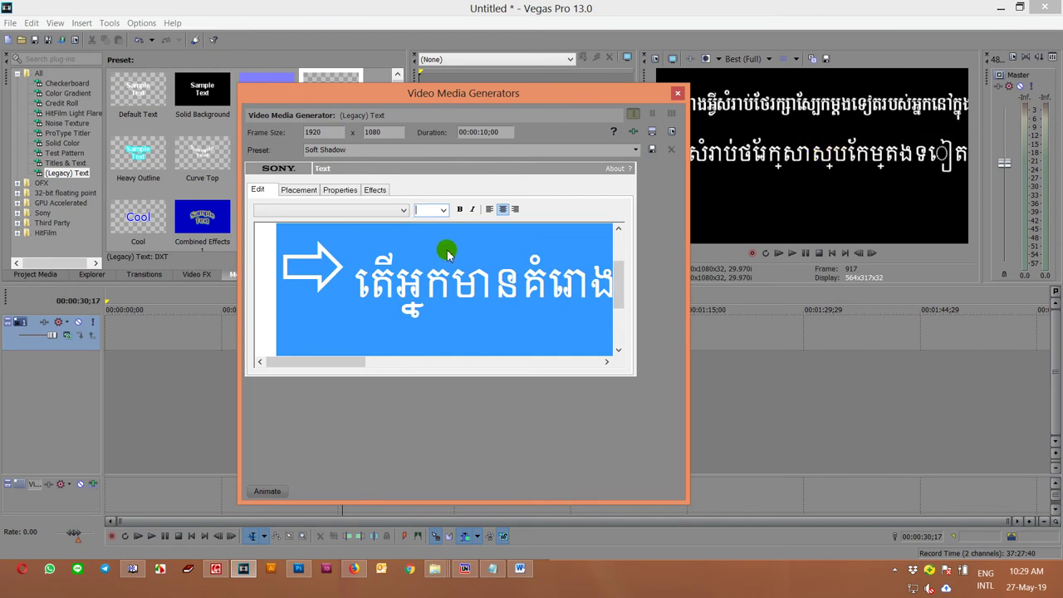
left_click(486, 278)
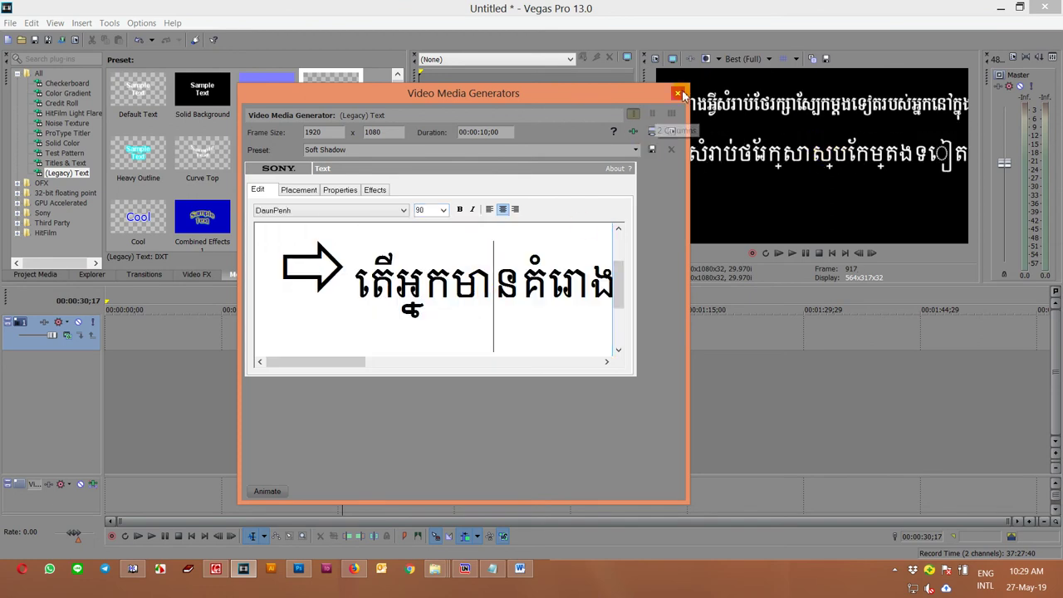
- Close the Video Media Generators window, then bring up Khmer Converter and move it clear of the preview text
left_click(677, 93)
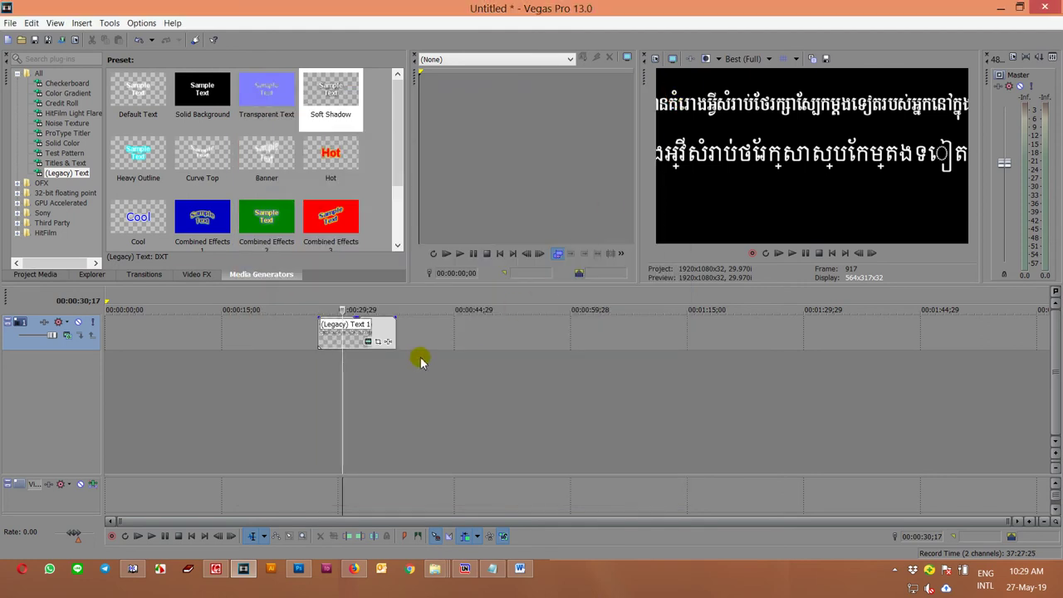
left_click(466, 569)
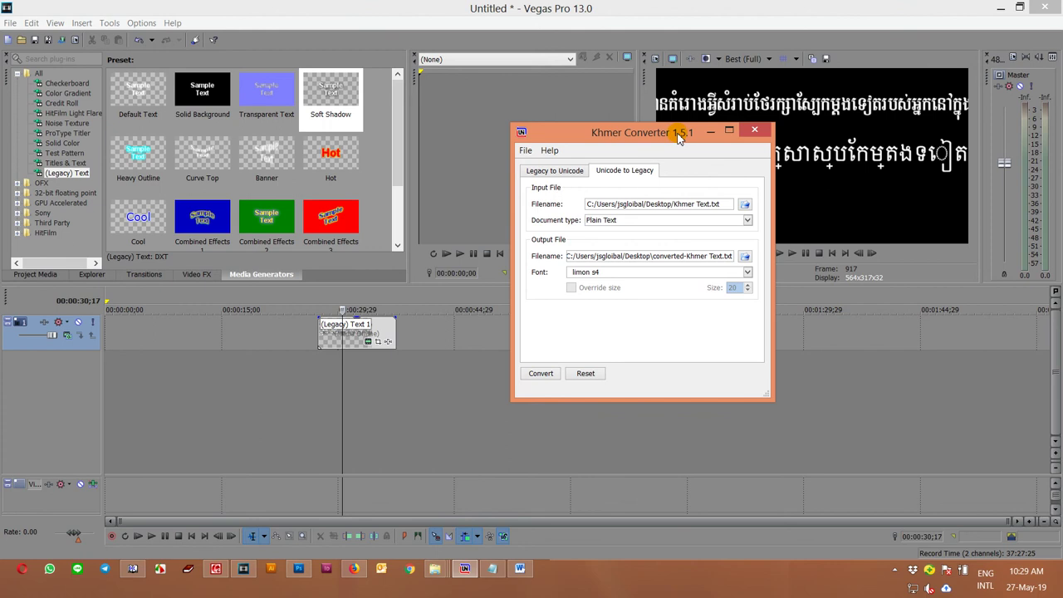
left_click_drag(682, 137, 727, 236)
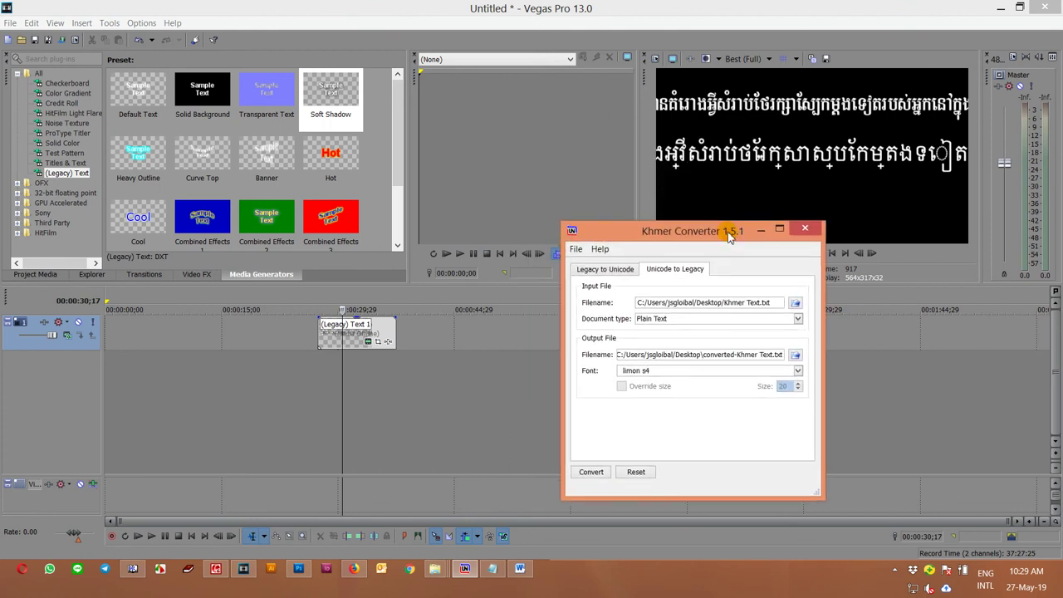